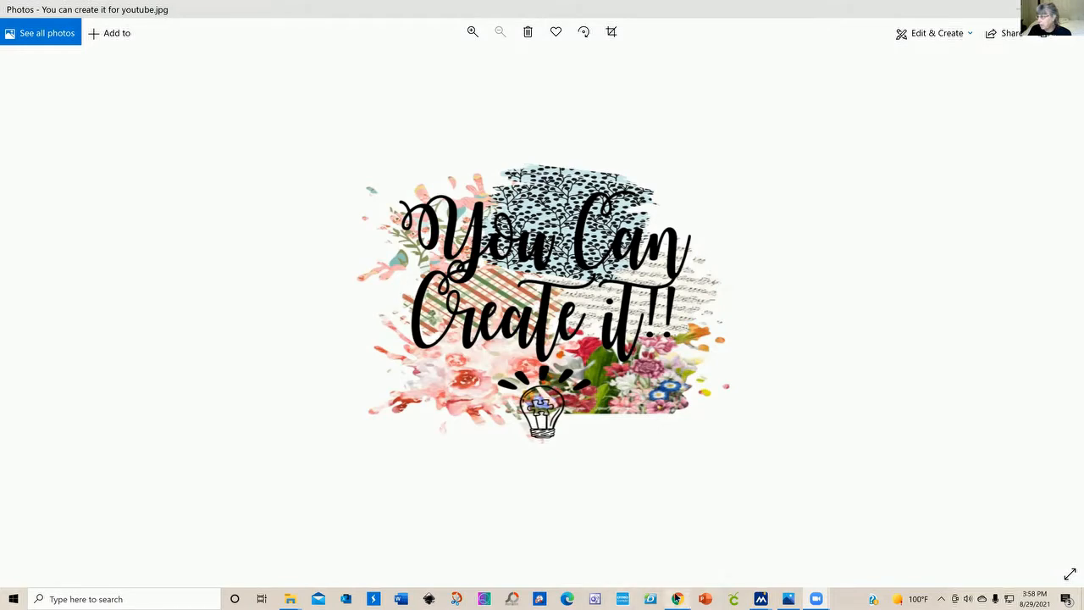
Step: Switch to the DaFont page in Chrome and open the Shapes category under Dingbats
mouse_move(678, 599)
click(659, 512)
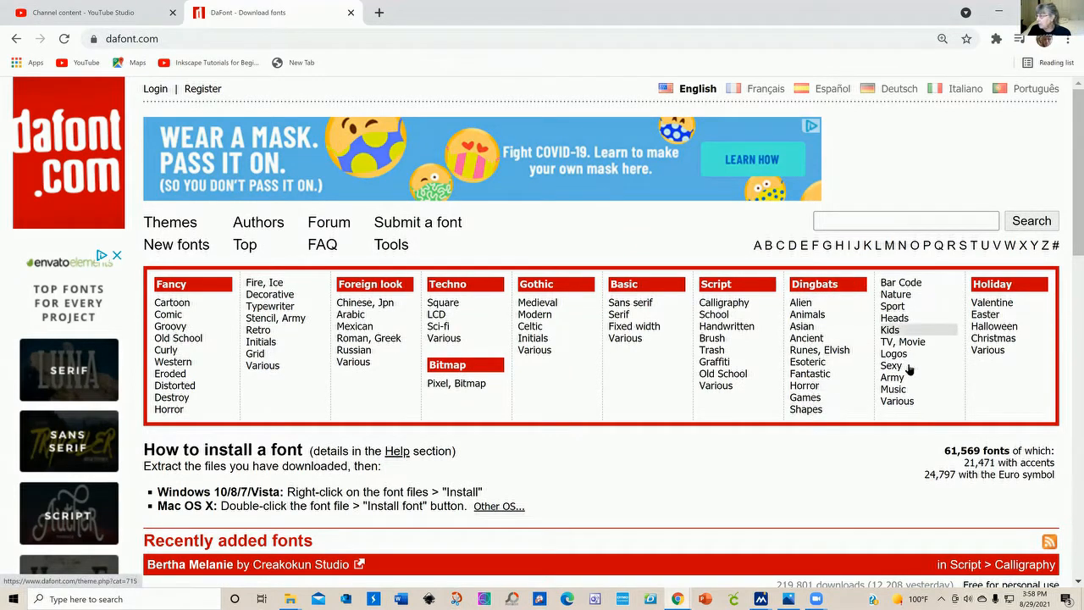
click(806, 410)
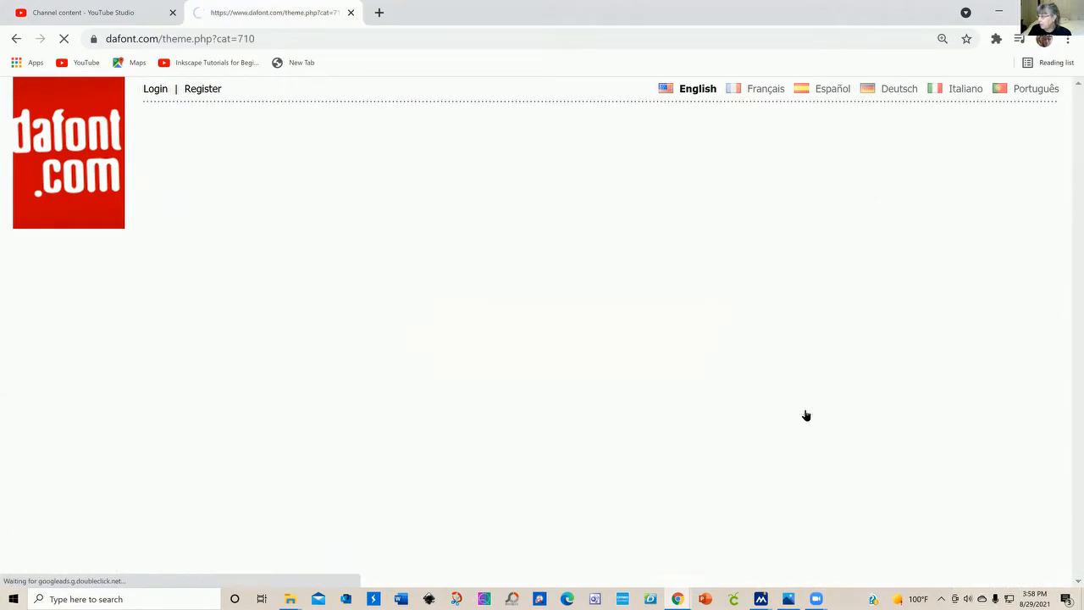
Step: Browse the first fonts in the Dingbats > Shapes list, comparing their preview shapes down to KG Flavor and Frames
scroll(673, 376, down, 4)
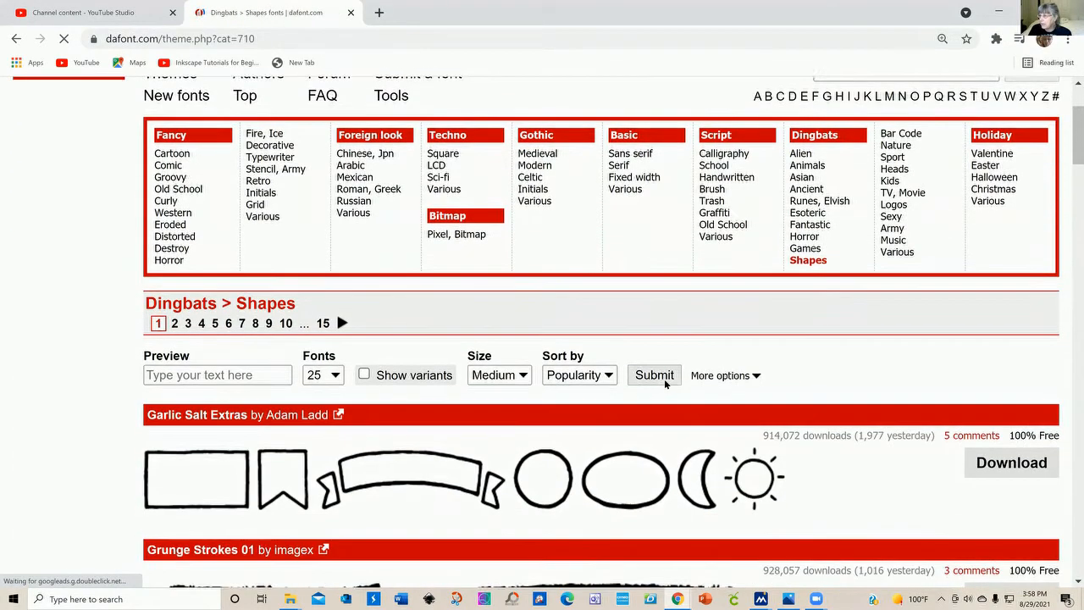
scroll(650, 379, down, 1)
scroll(521, 368, up, 2)
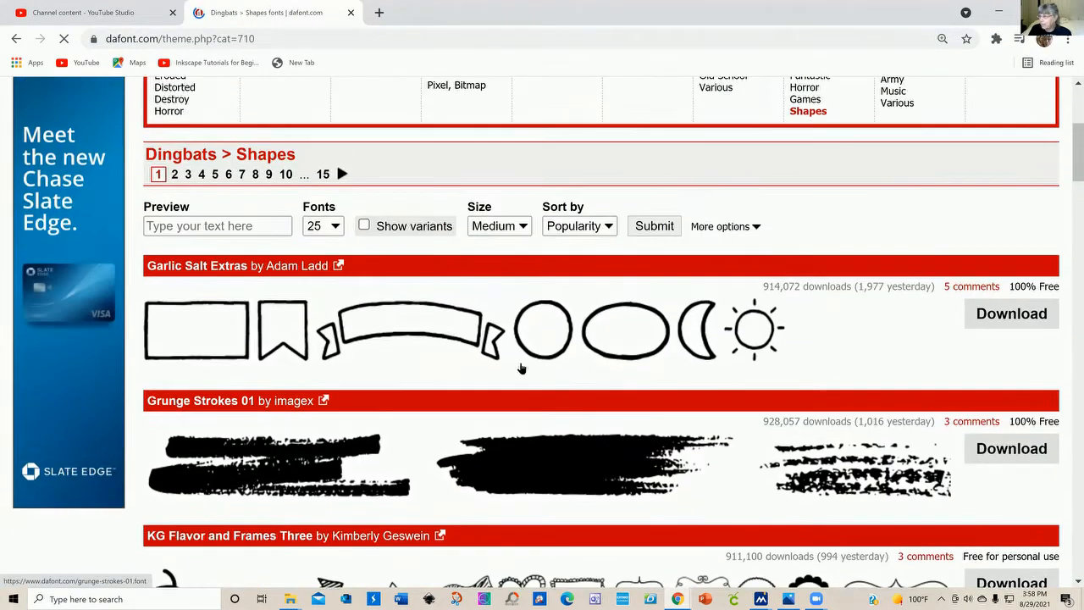
scroll(404, 345, down, 2)
scroll(403, 345, down, 7)
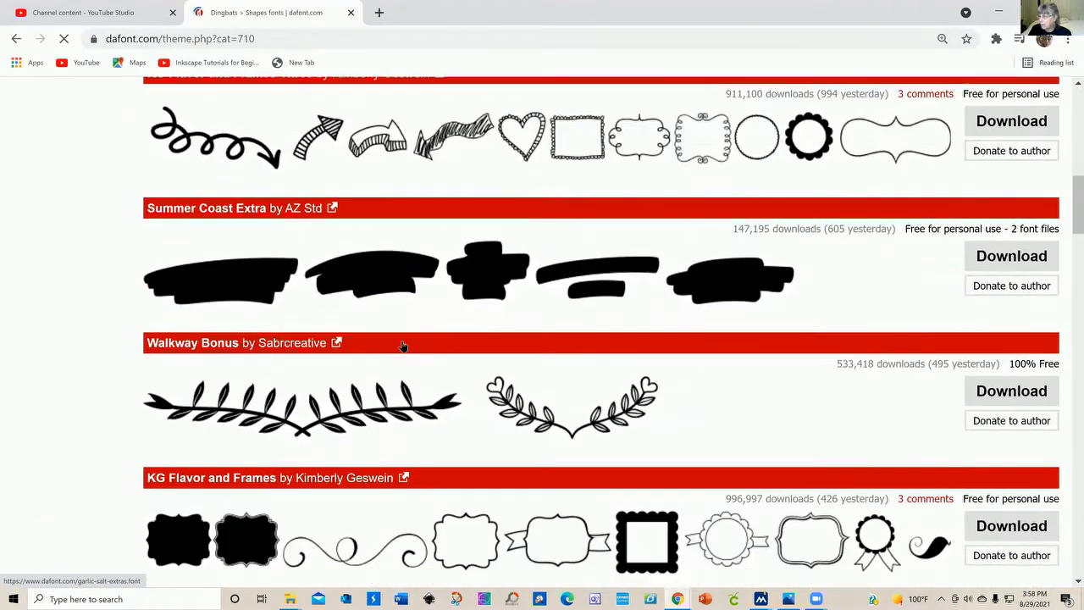
scroll(404, 345, up, 6)
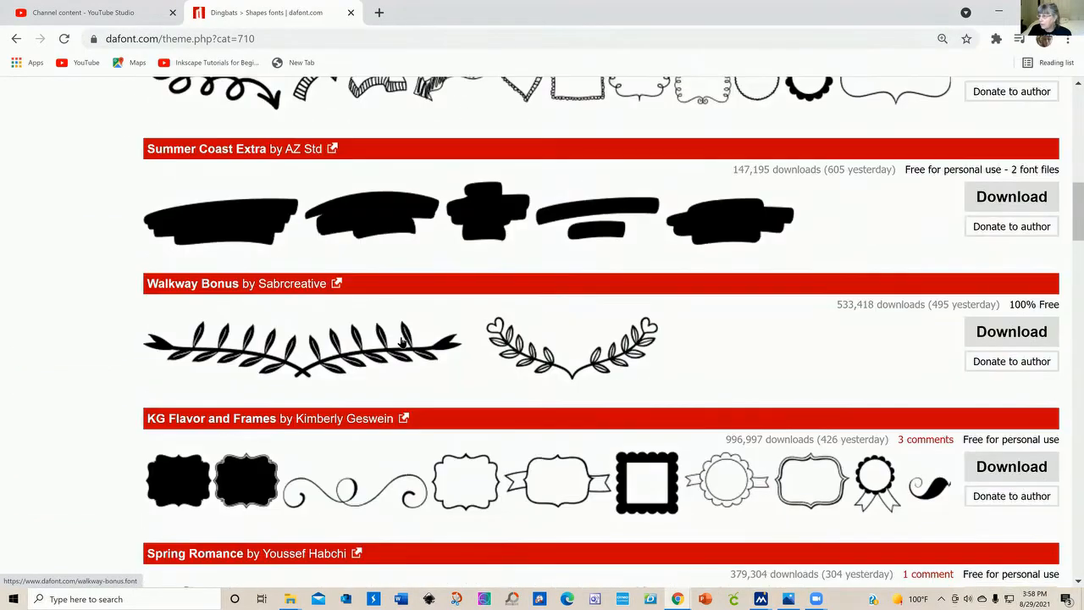
scroll(401, 343, down, 4)
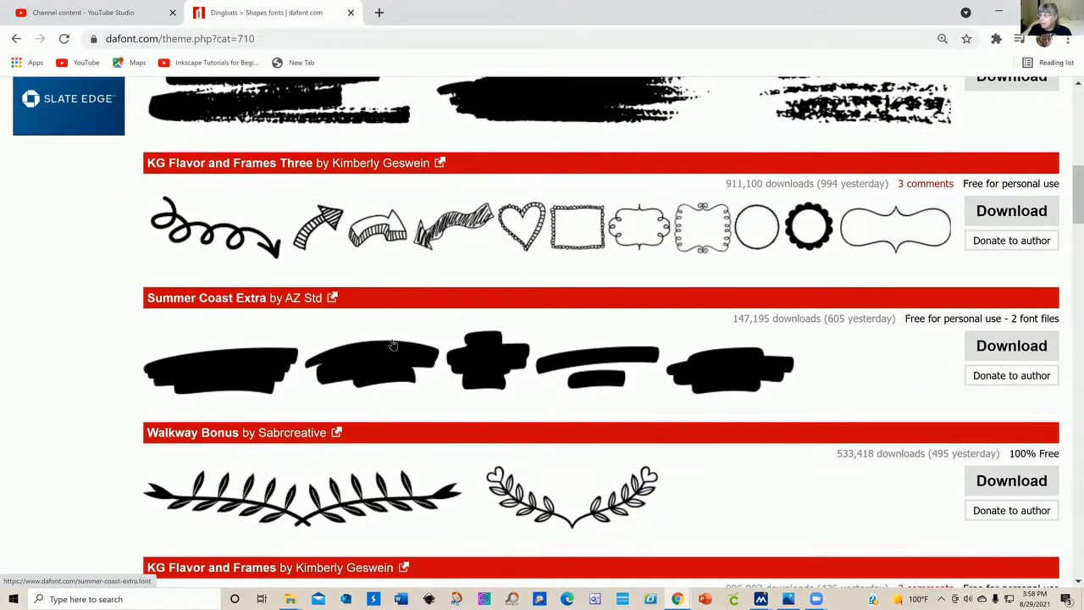
scroll(390, 343, up, 2)
scroll(381, 339, down, 2)
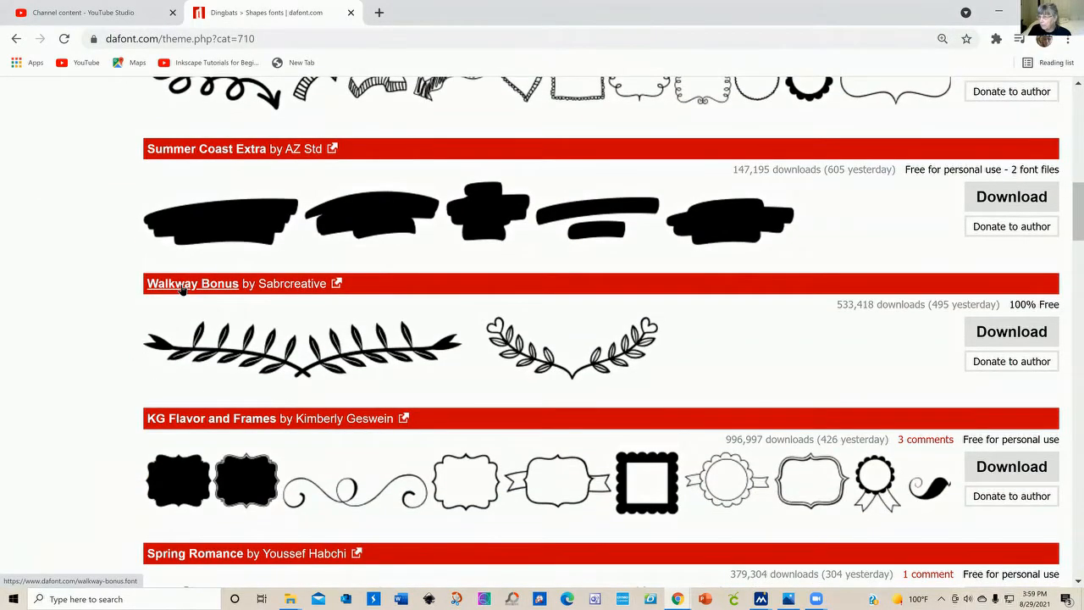
Step: Open the Walkway Bonus font page and examine which ornament each uppercase and lowercase letter produces
click(181, 288)
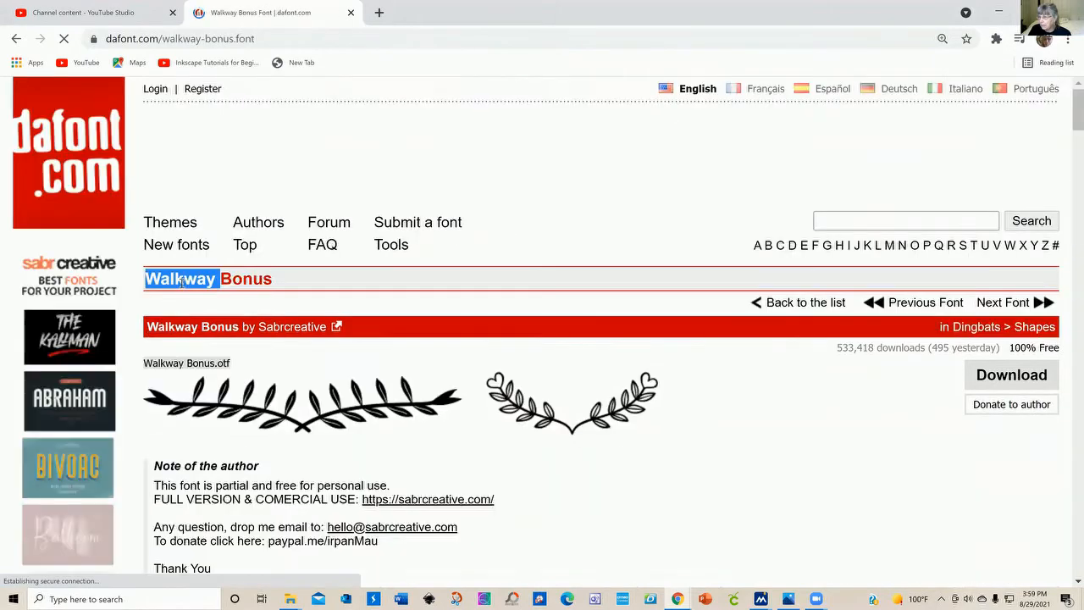
scroll(652, 447, down, 7)
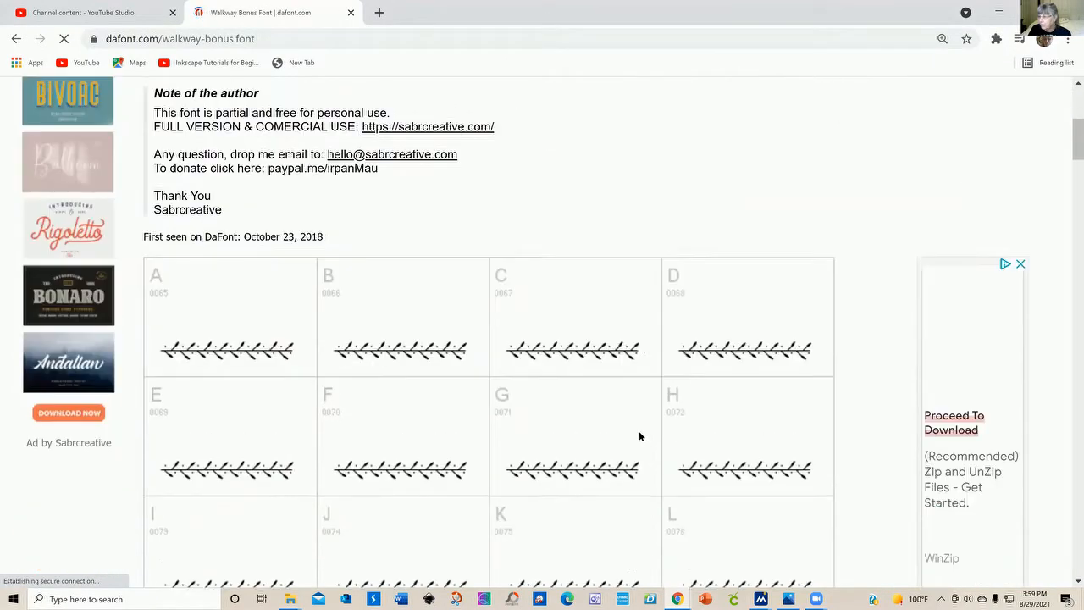
scroll(628, 428, down, 9)
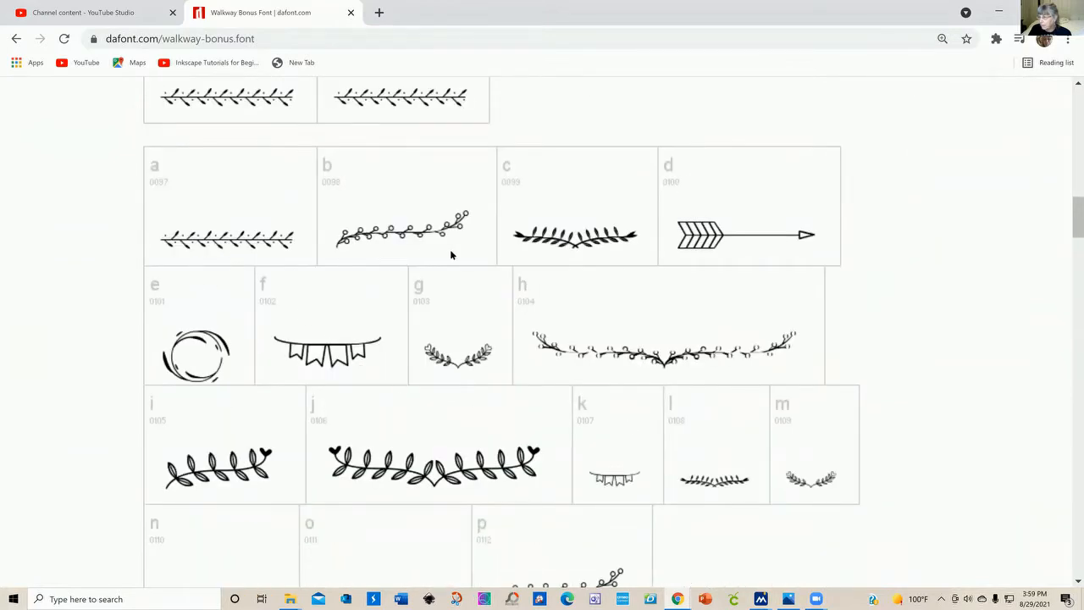
scroll(440, 450, down, 4)
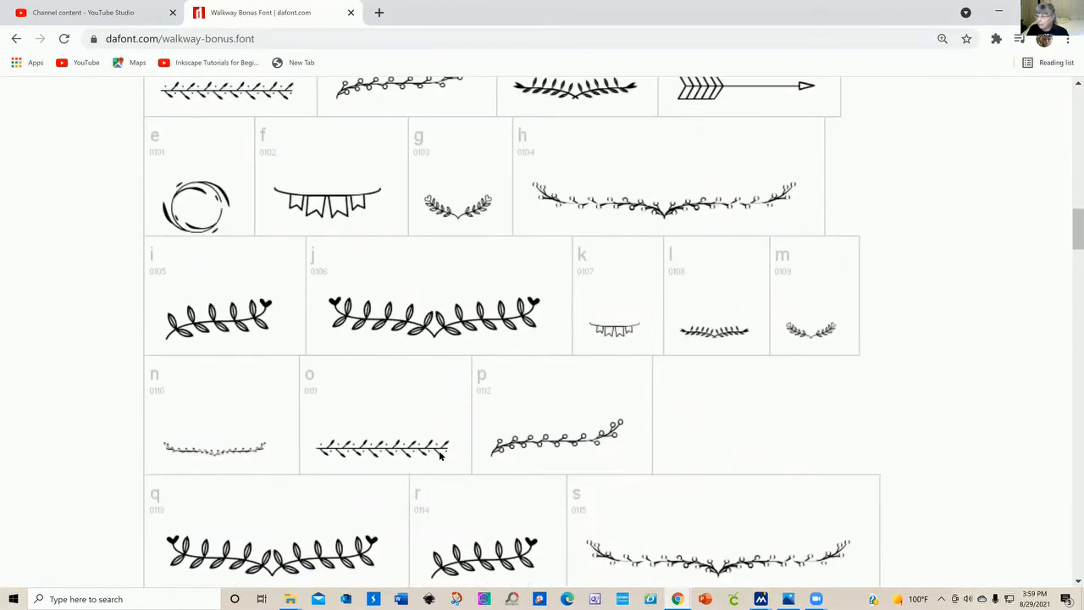
scroll(439, 449, down, 2)
scroll(440, 446, up, 12)
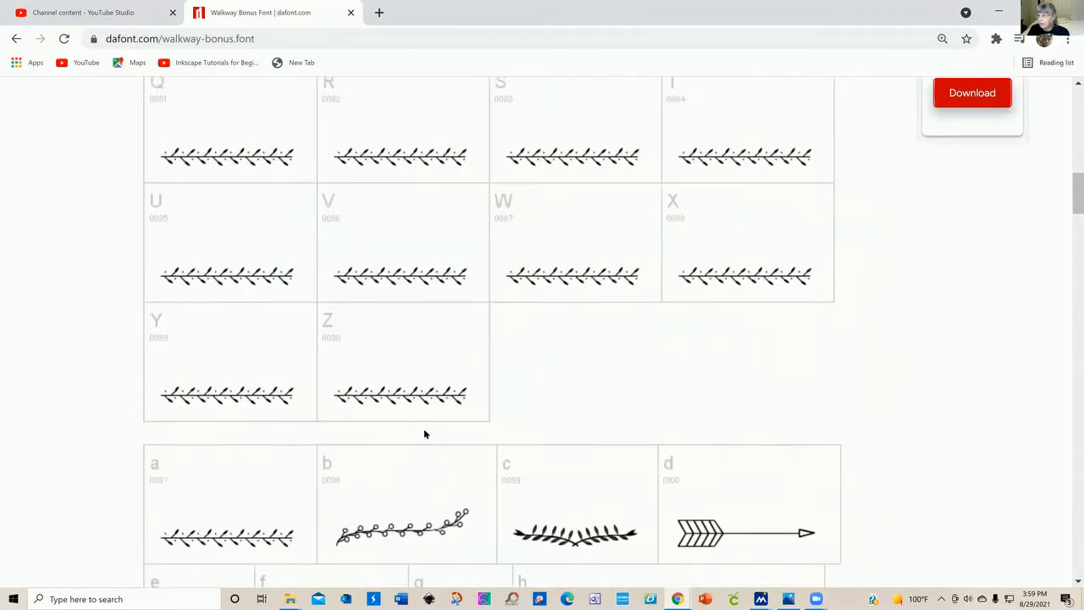
scroll(415, 423, up, 10)
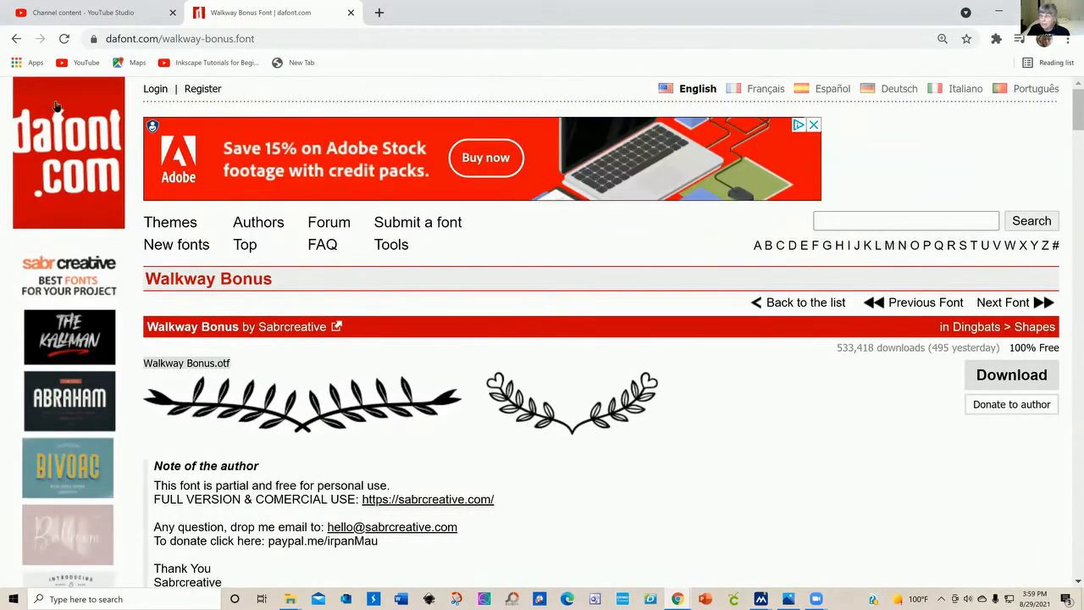
Step: Return to the Shapes font list and open the Little Pinky Doodles font page further down
click(16, 39)
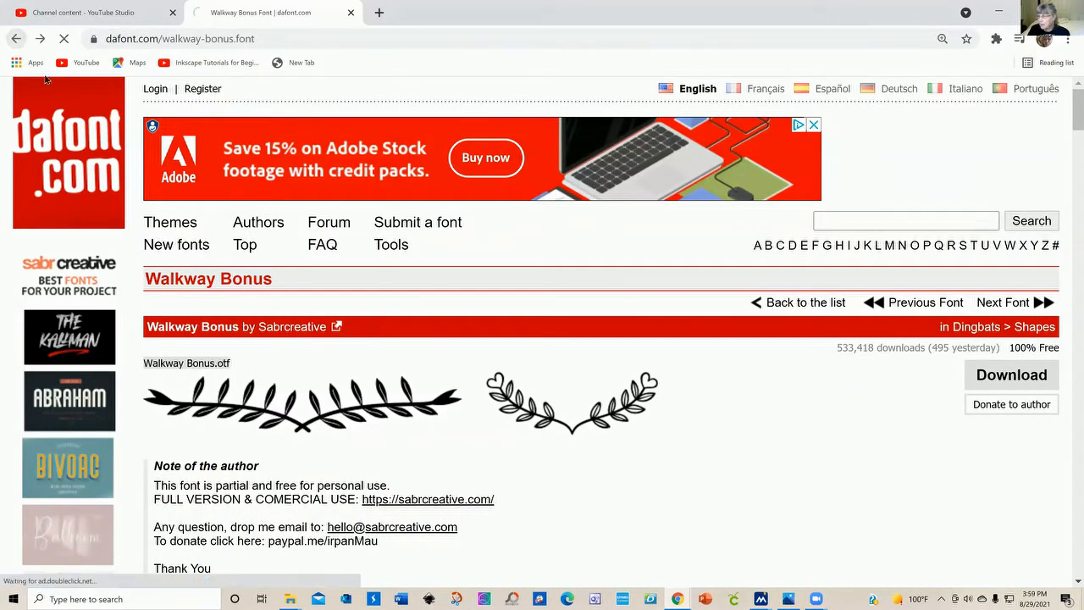
scroll(321, 407, down, 3)
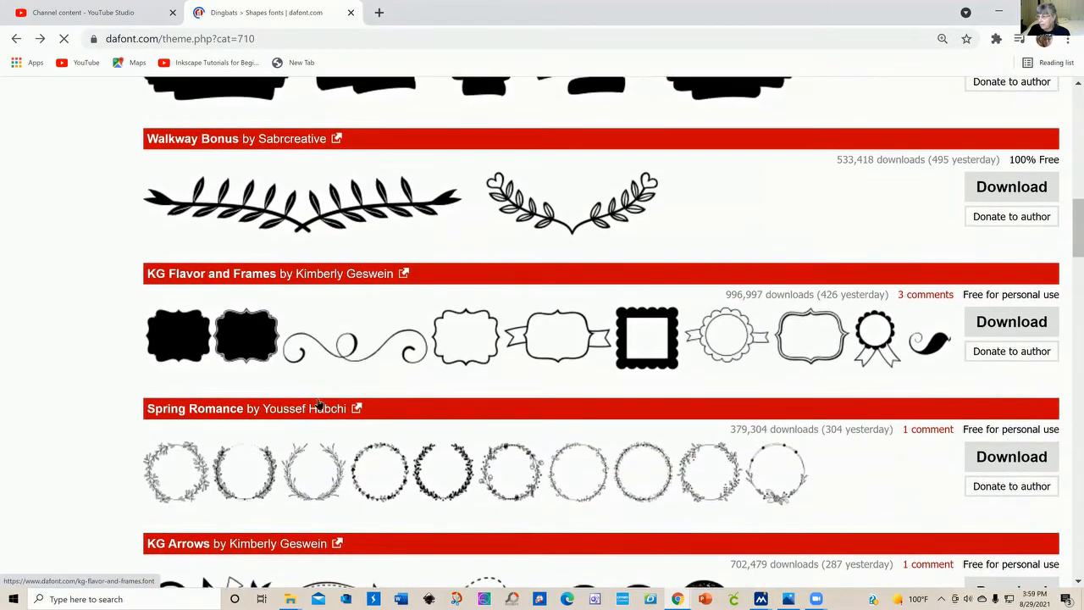
scroll(319, 404, down, 9)
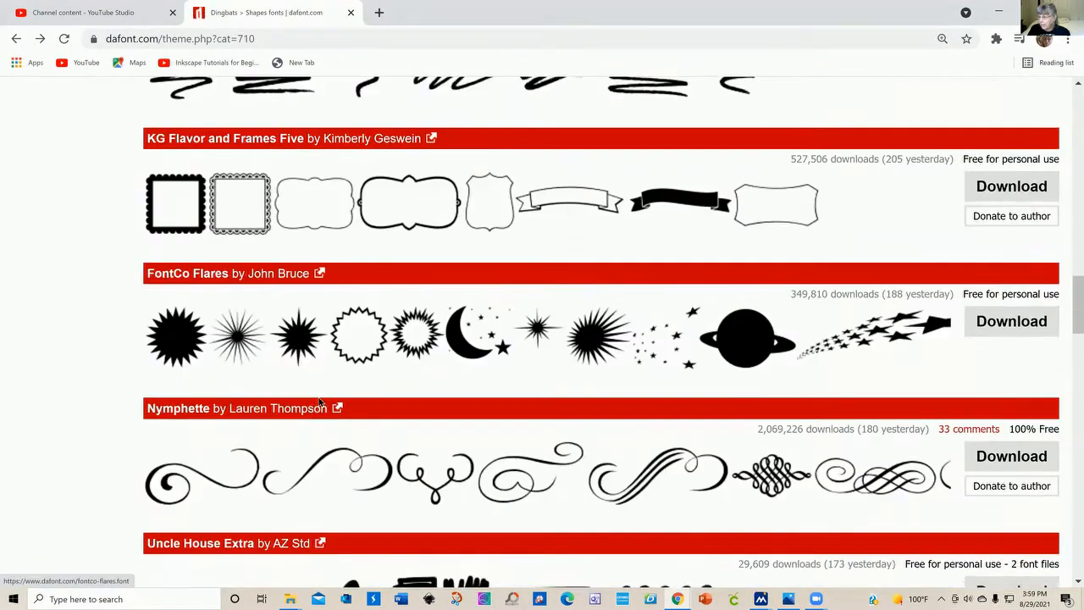
scroll(318, 404, down, 5)
scroll(319, 404, up, 1)
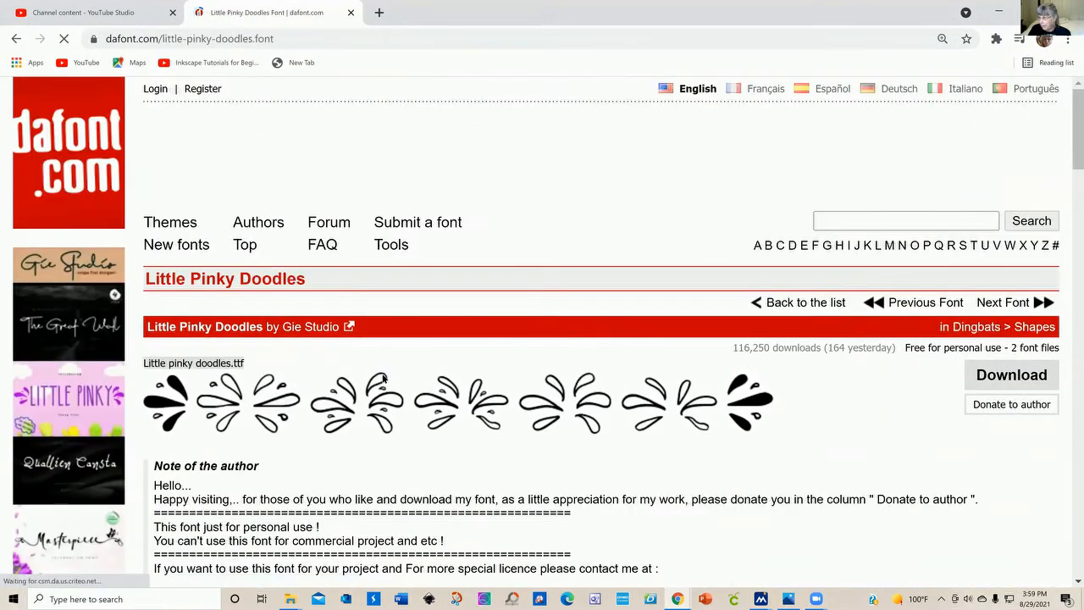
Step: Examine the Little Pinky Doodles character map for uppercase letters, lowercase letters and digits, along with the author's note
scroll(380, 377, down, 5)
scroll(380, 378, down, 9)
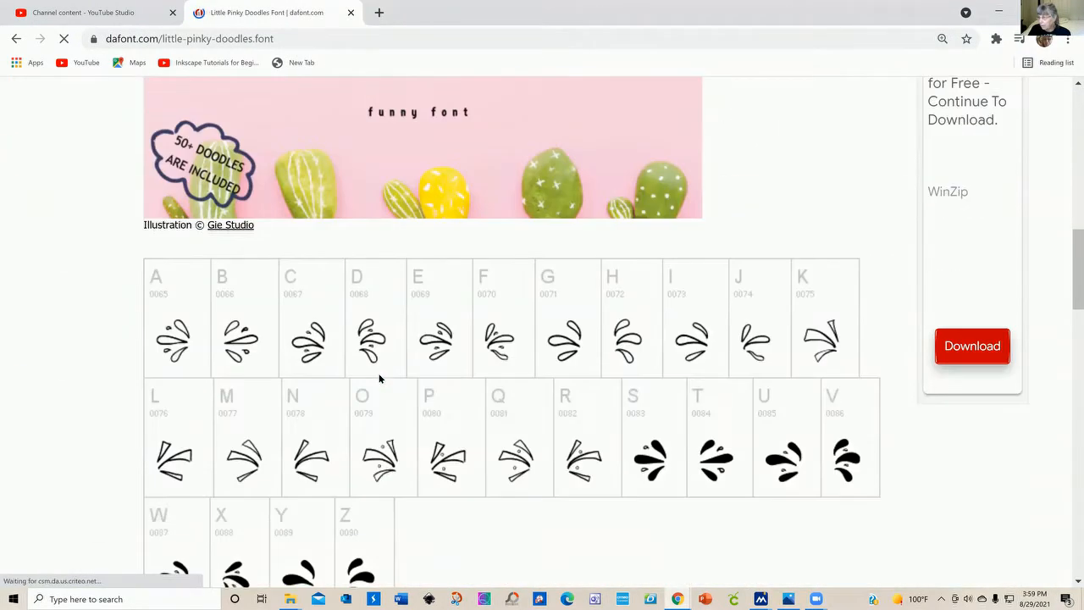
scroll(266, 347, down, 1)
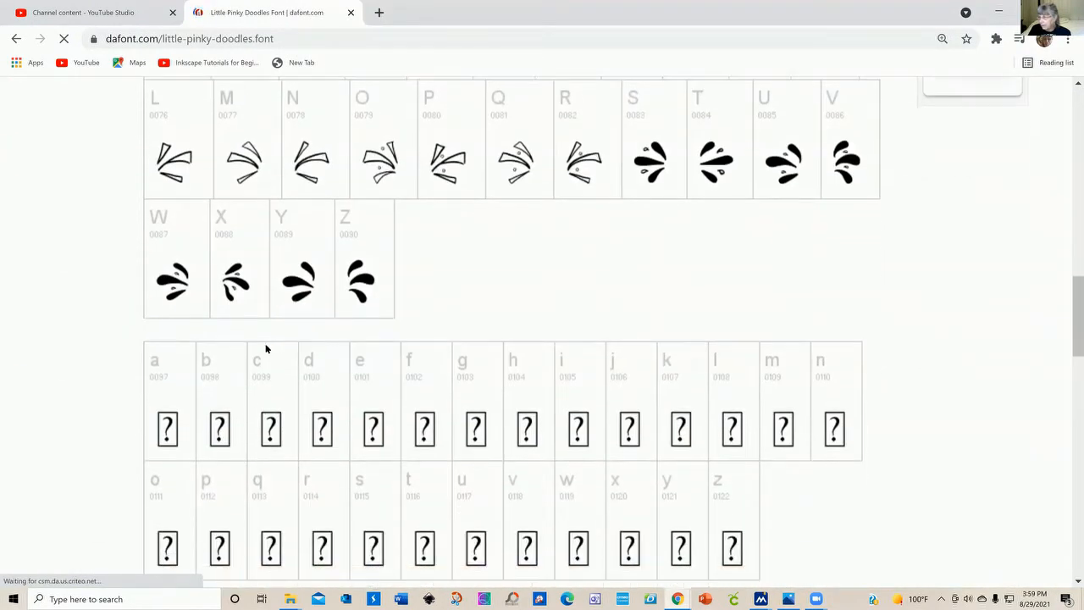
scroll(269, 327, up, 2)
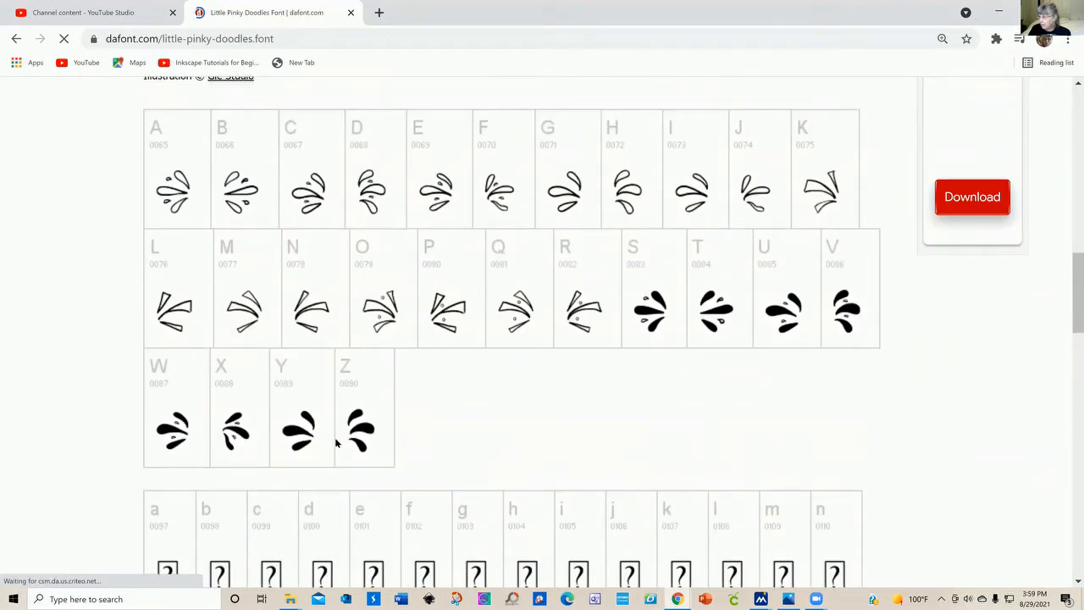
scroll(363, 431, down, 4)
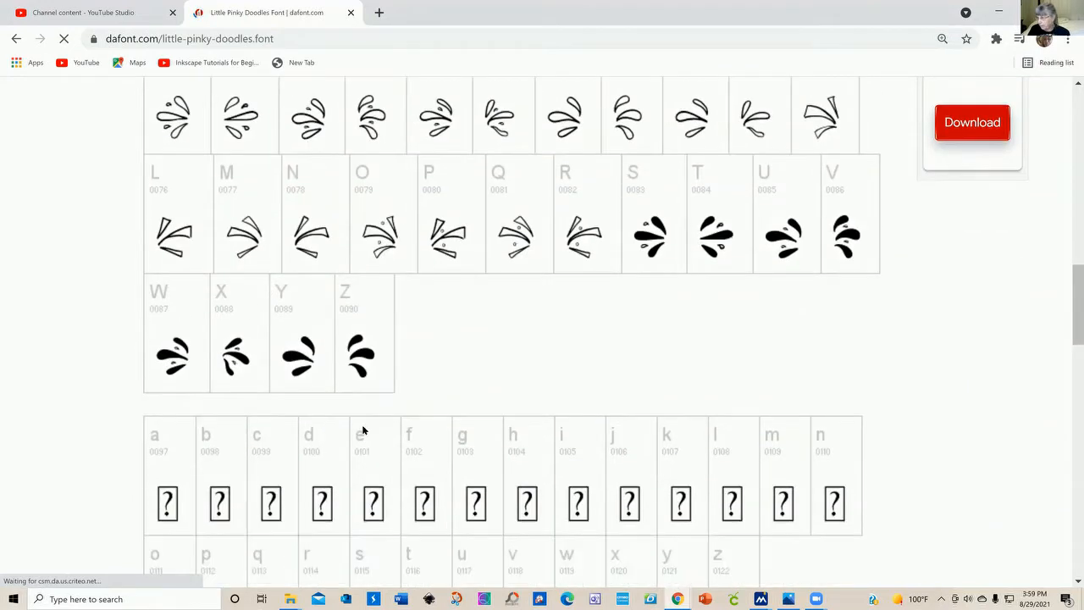
scroll(363, 428, down, 2)
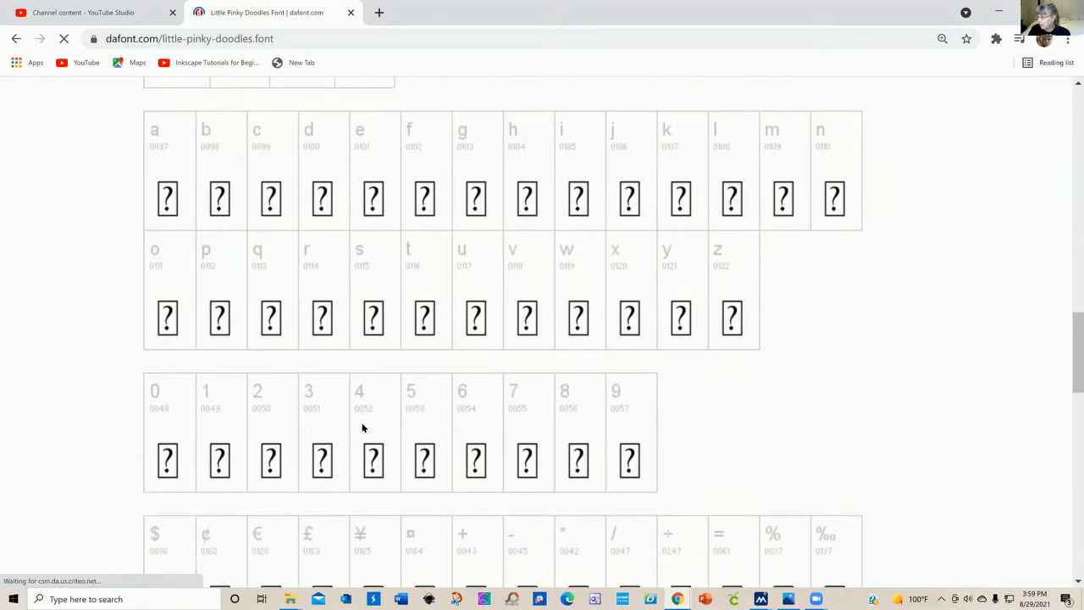
scroll(362, 428, up, 3)
scroll(363, 428, down, 6)
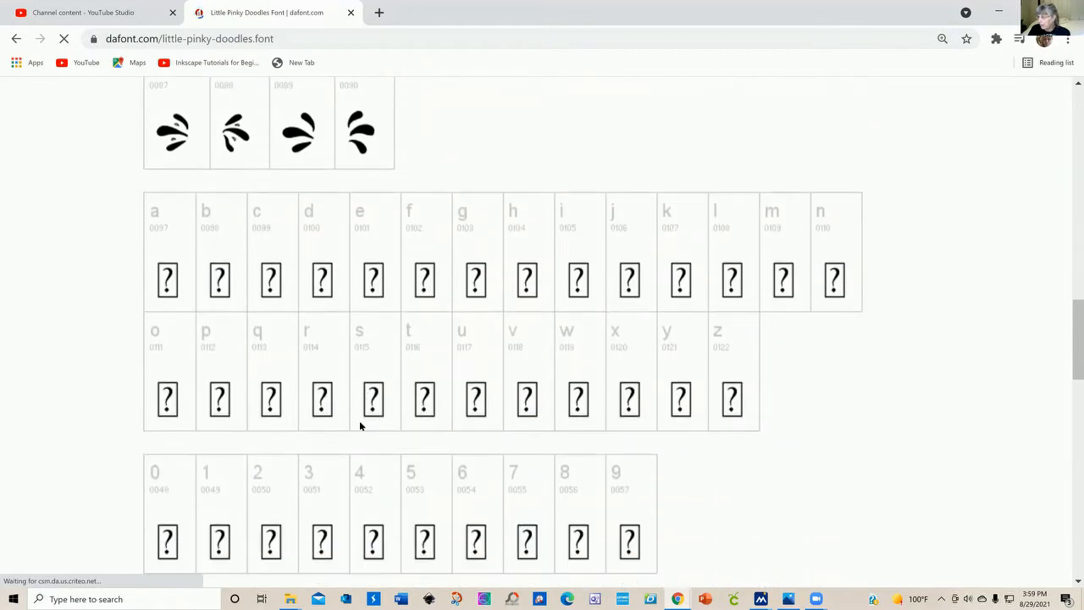
scroll(362, 425, down, 2)
scroll(356, 408, up, 15)
scroll(353, 404, up, 2)
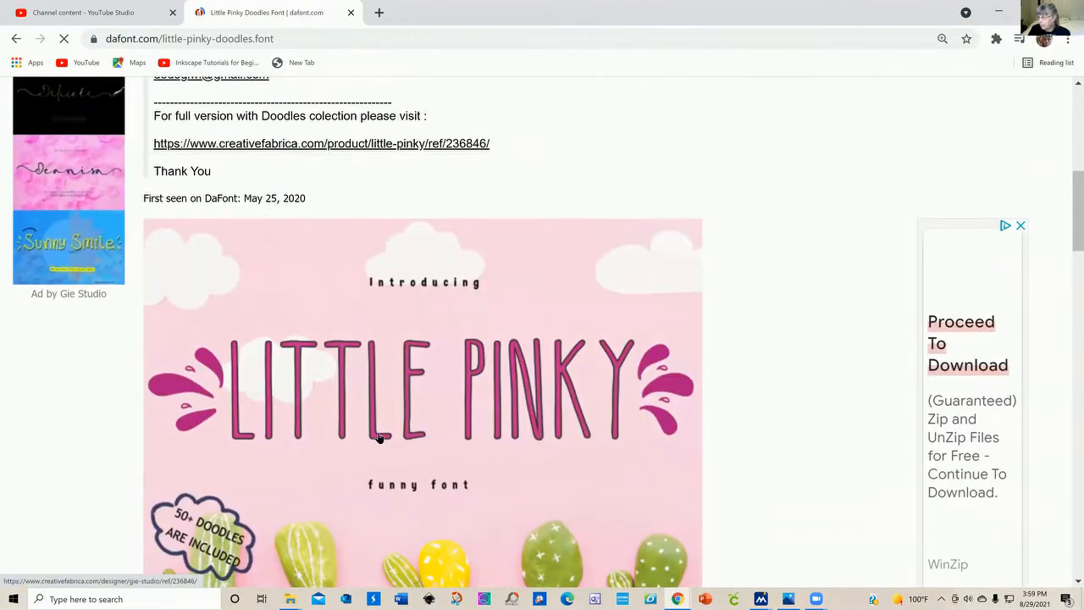
scroll(374, 429, down, 6)
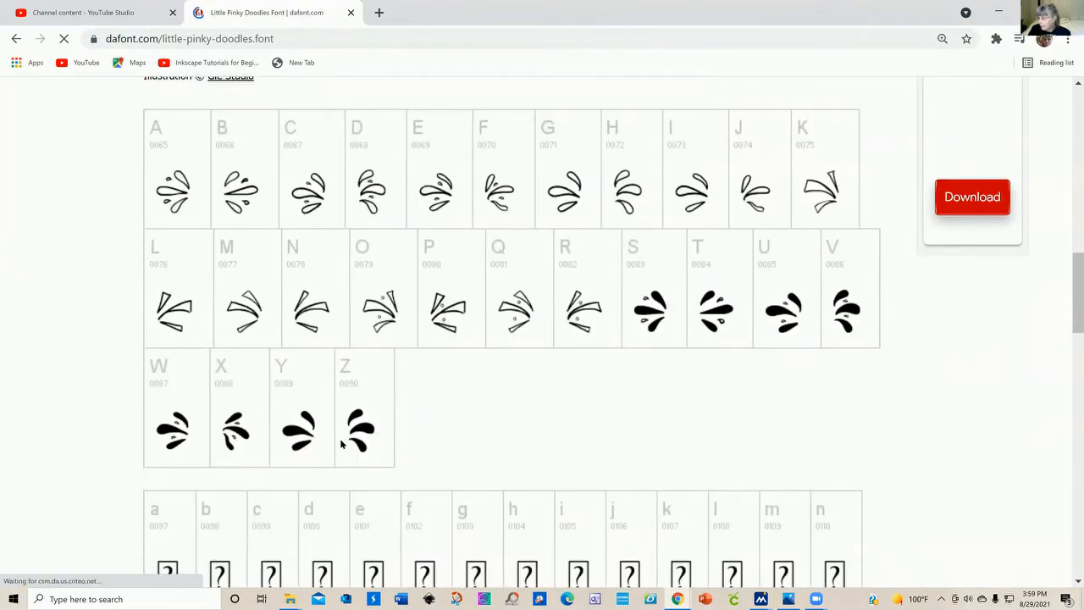
scroll(336, 432, up, 10)
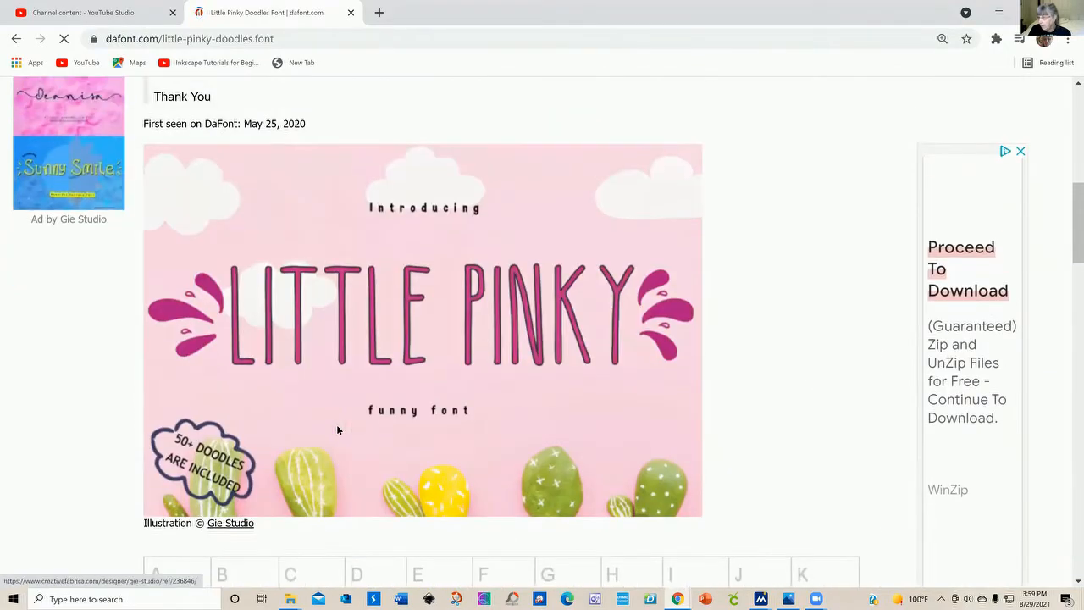
scroll(337, 431, up, 2)
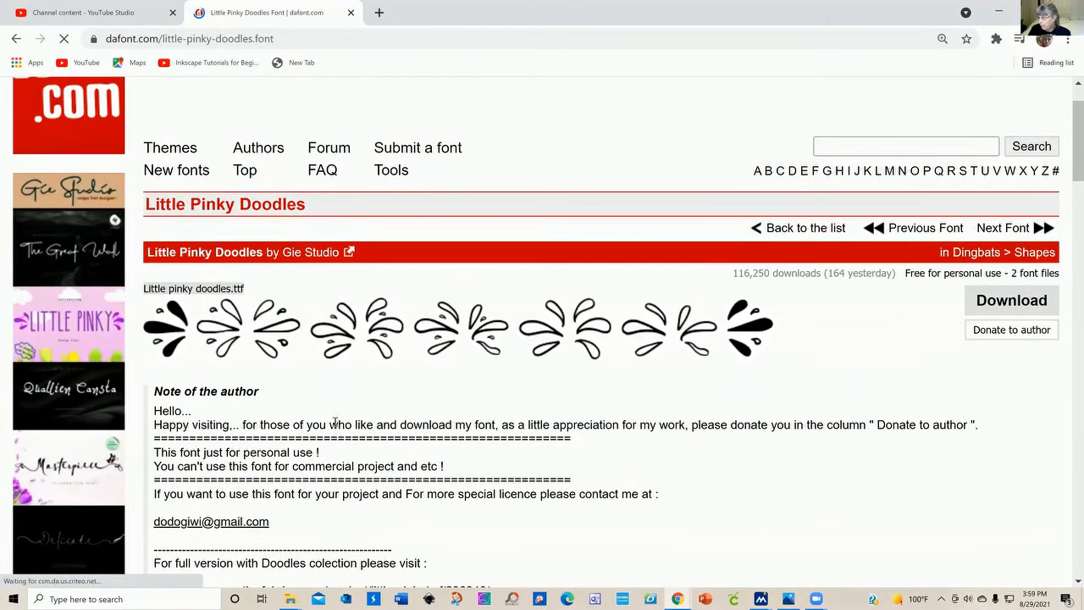
scroll(333, 425, down, 3)
scroll(332, 424, down, 12)
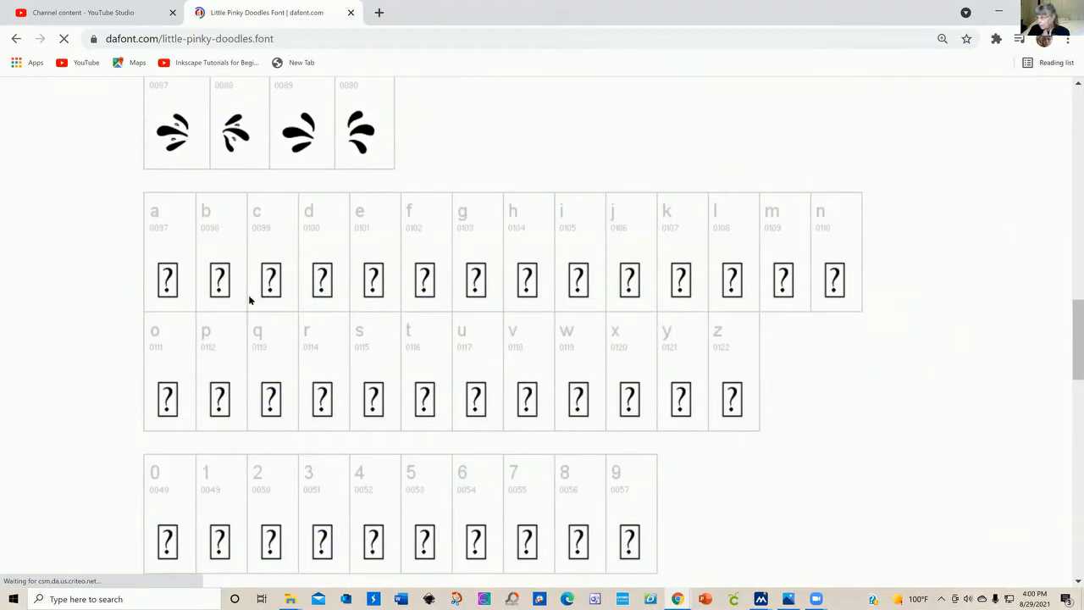
scroll(428, 254, up, 8)
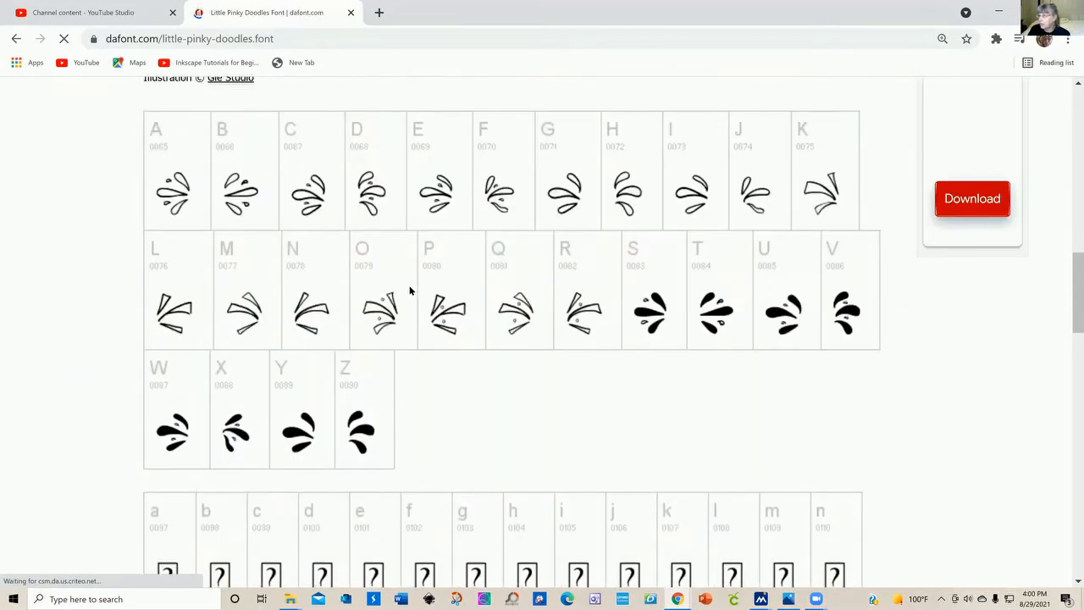
scroll(410, 295, down, 5)
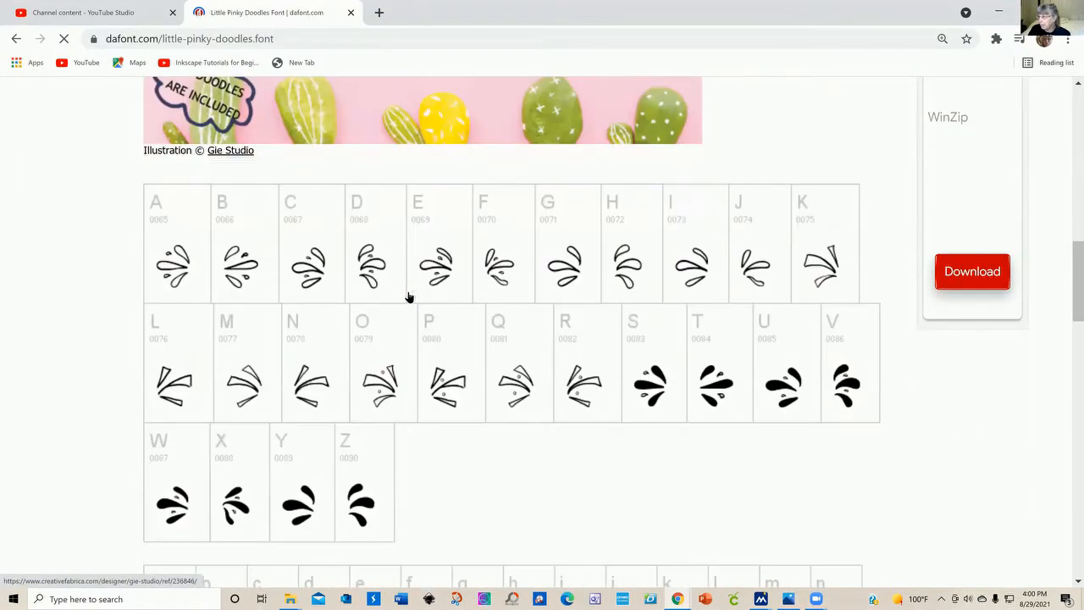
scroll(406, 292, up, 1)
scroll(405, 292, up, 10)
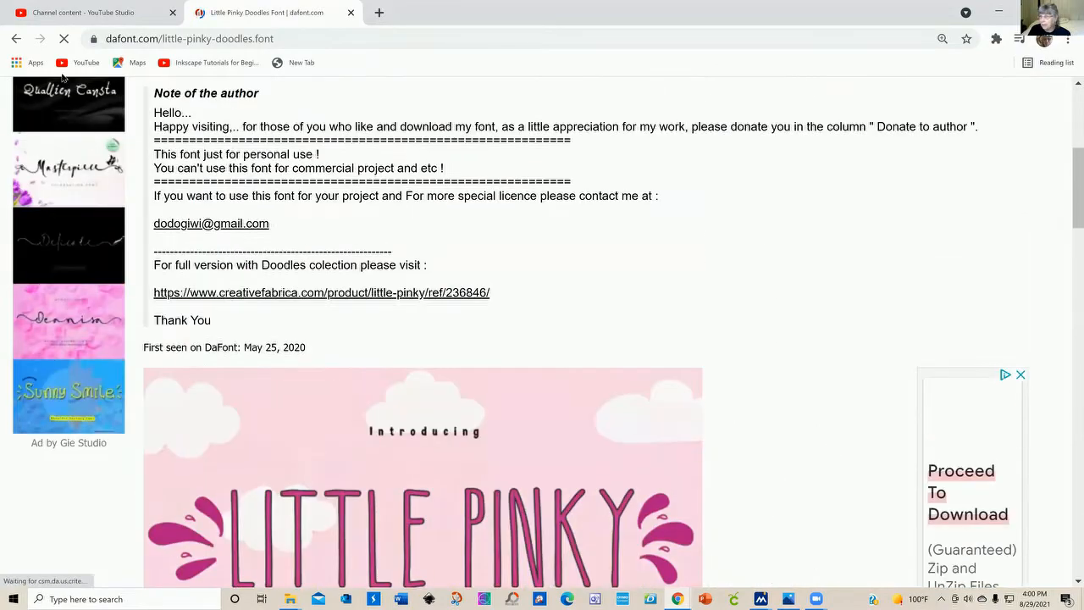
Step: Go back to the Shapes font list, download Little Pinky Doodles and open little_pinky_doodles.zip
click(14, 39)
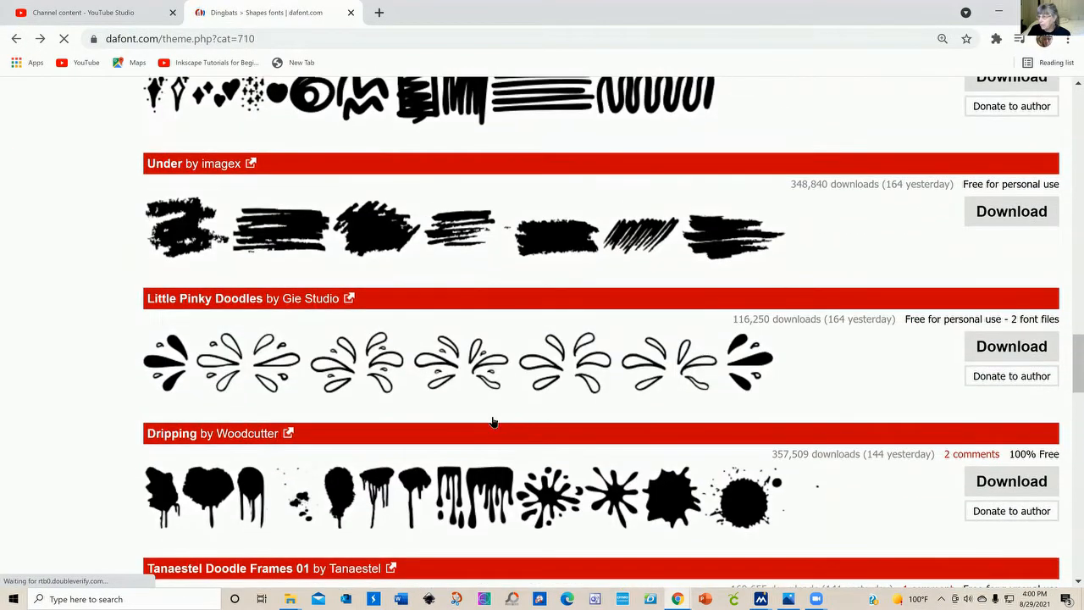
click(1003, 352)
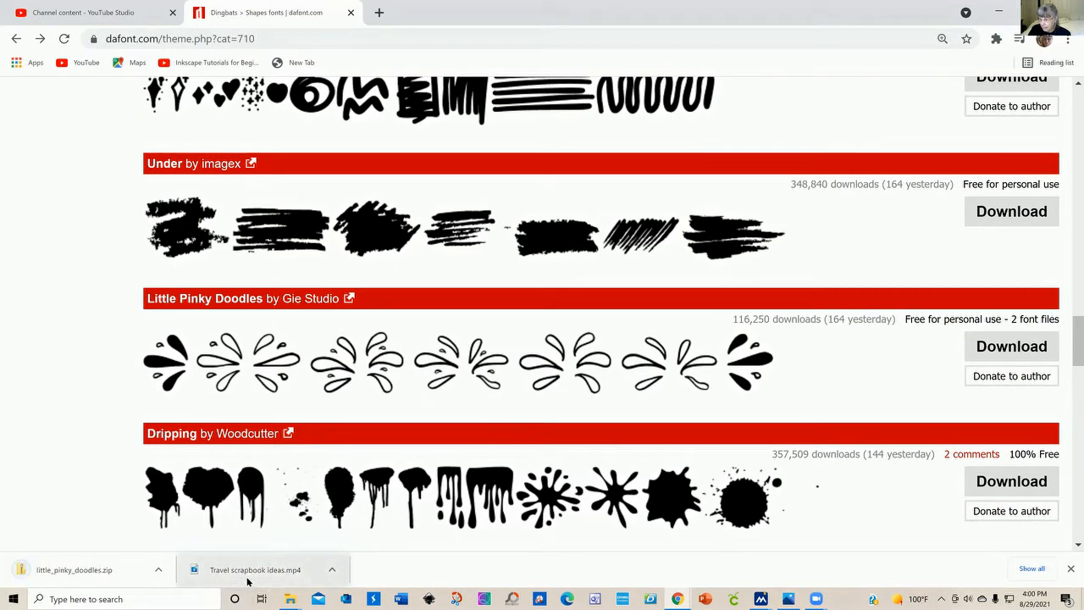
click(90, 574)
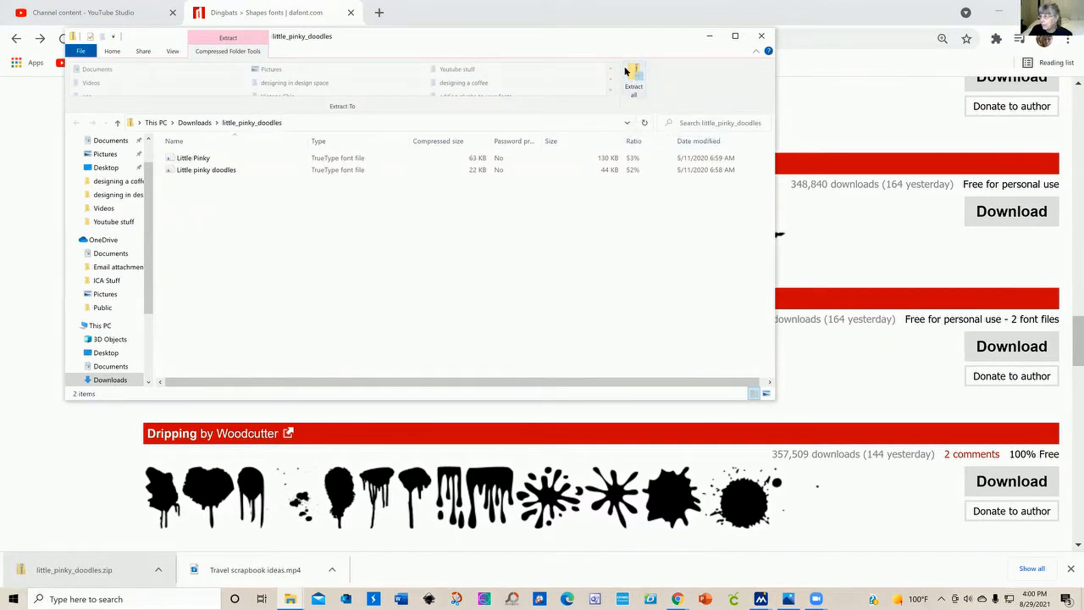
Step: Extract the archive to the suggested little_pinky_doodles folder, install the Little pinky doodles font for all users, and close that folder
click(634, 78)
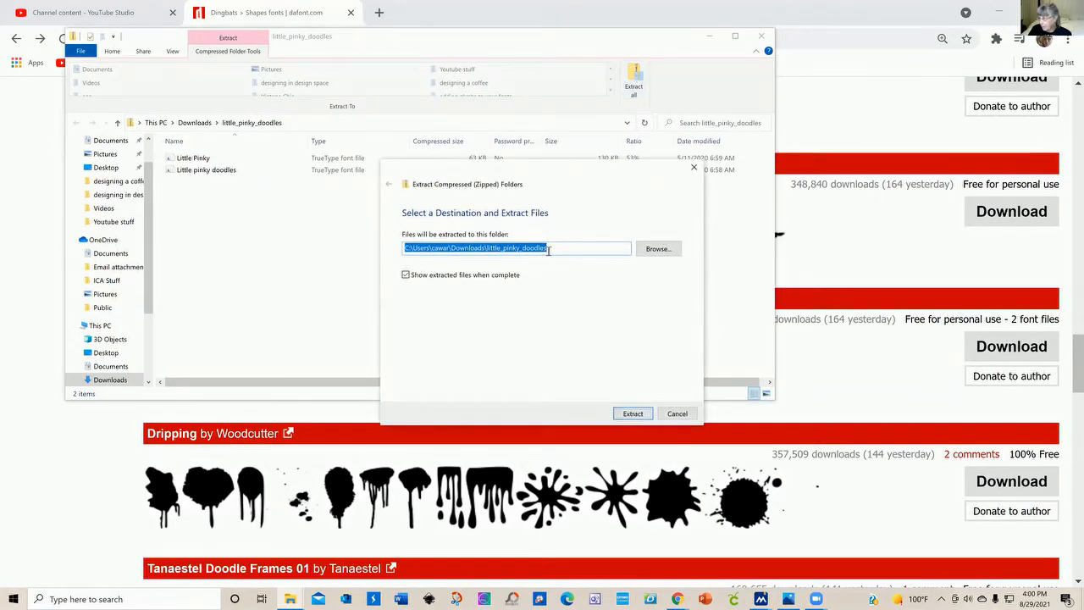
click(637, 415)
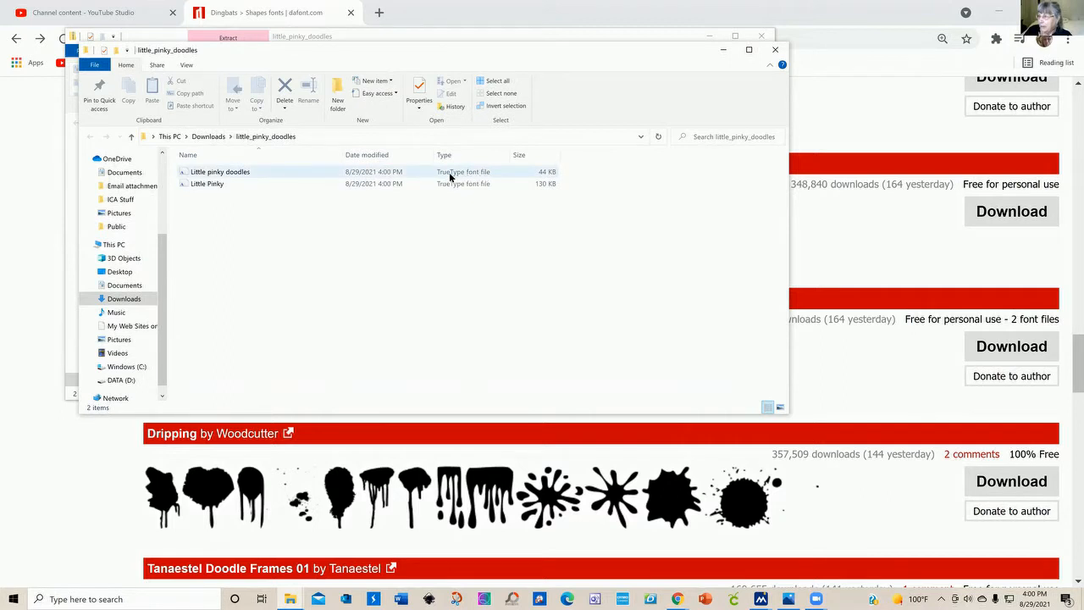
right_click(210, 174)
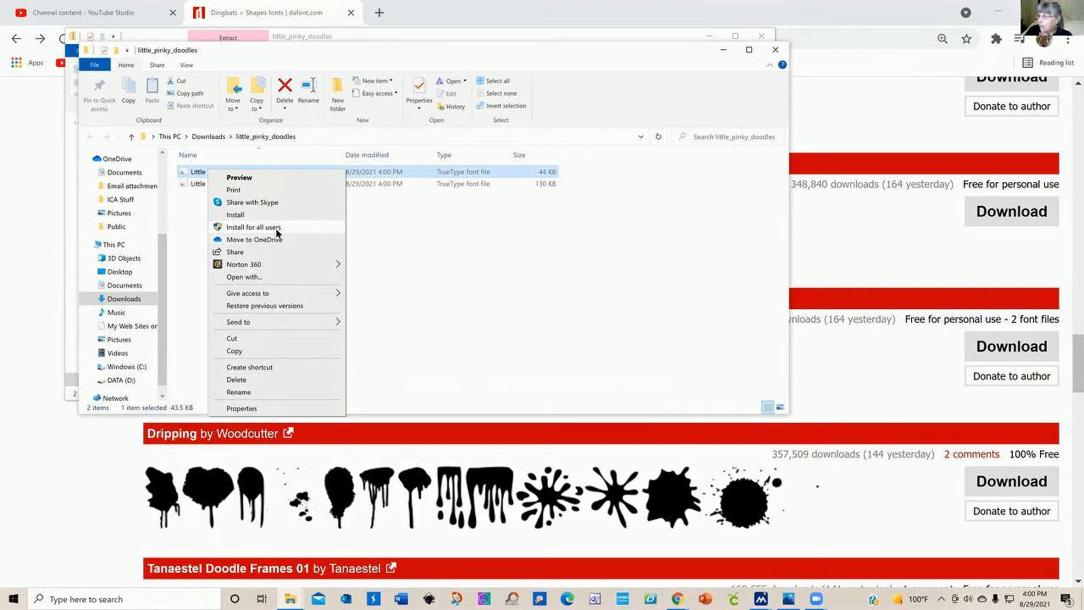
click(249, 227)
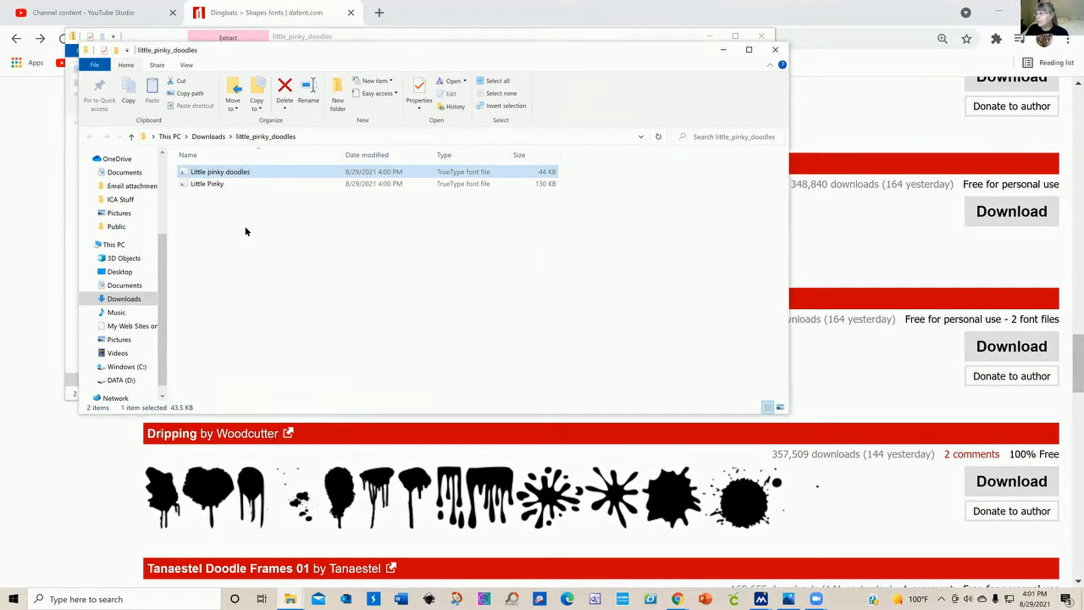
click(776, 52)
Step: Preview Little pinky doodles from the archive, install it from the preview, and close the preview and archive windows
double_click(203, 171)
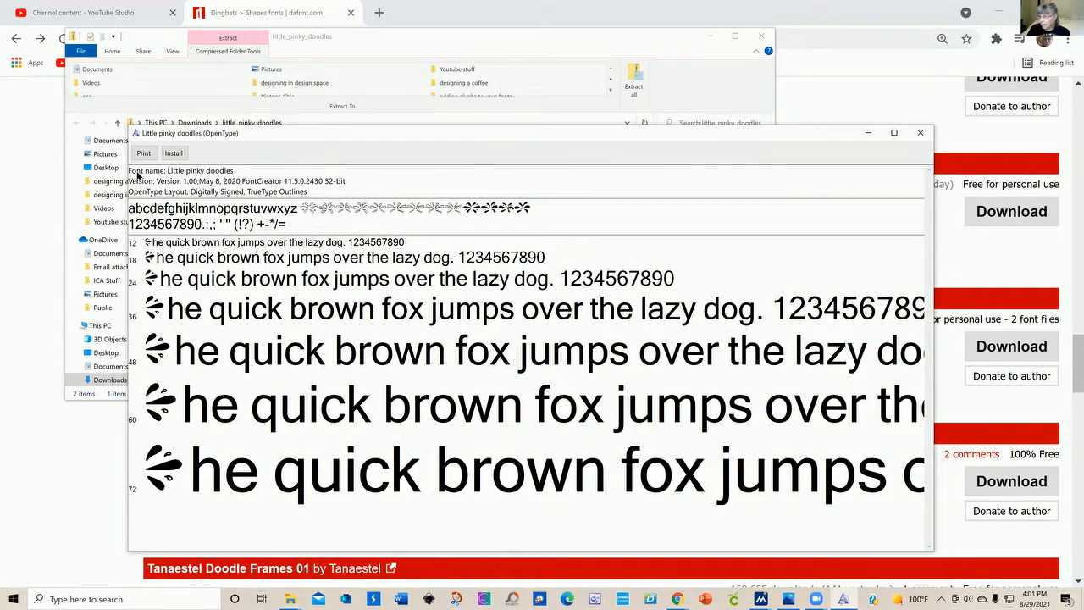
click(176, 154)
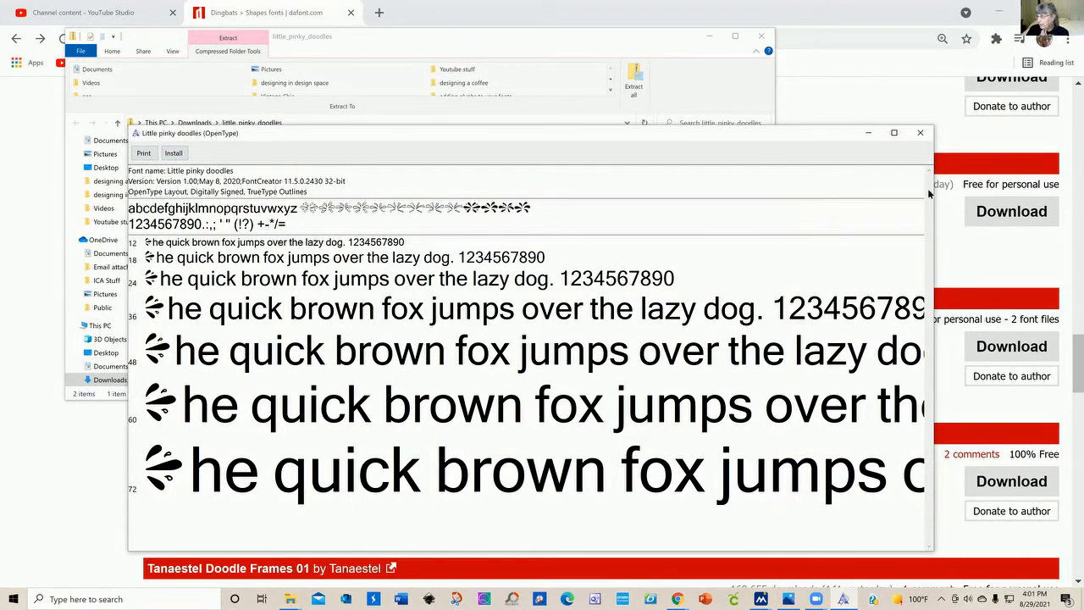
click(921, 138)
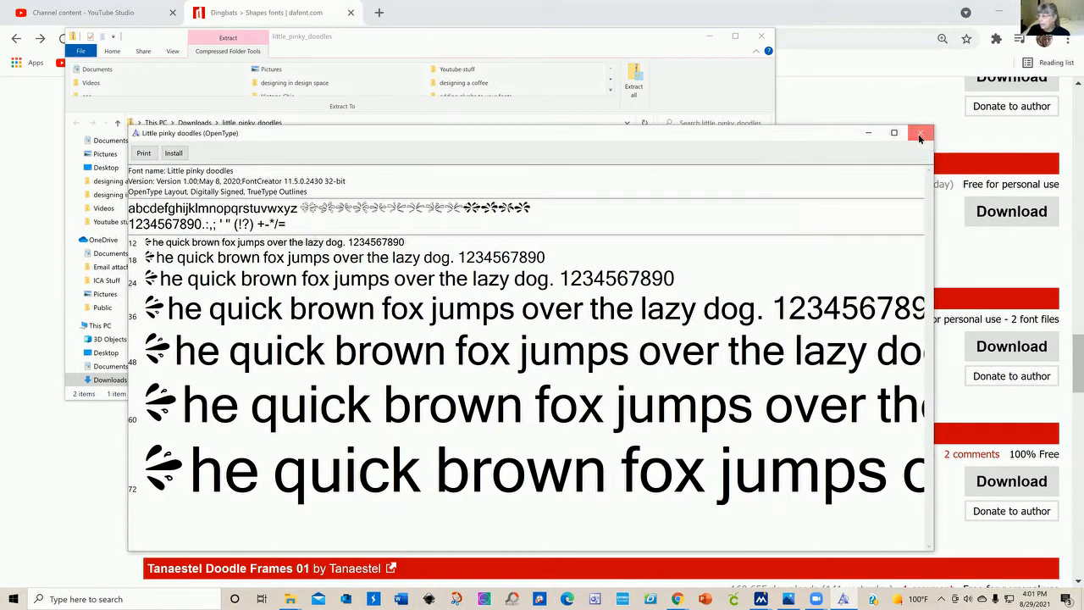
click(760, 37)
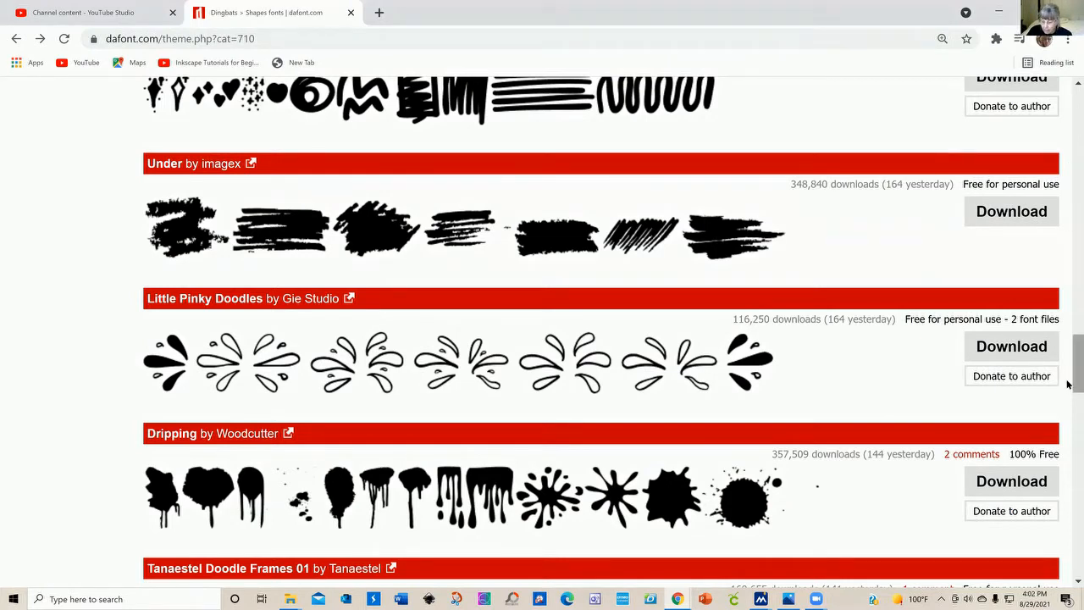
Step: Switch to Cricut Design Space, maximize its window and start a new project
click(733, 598)
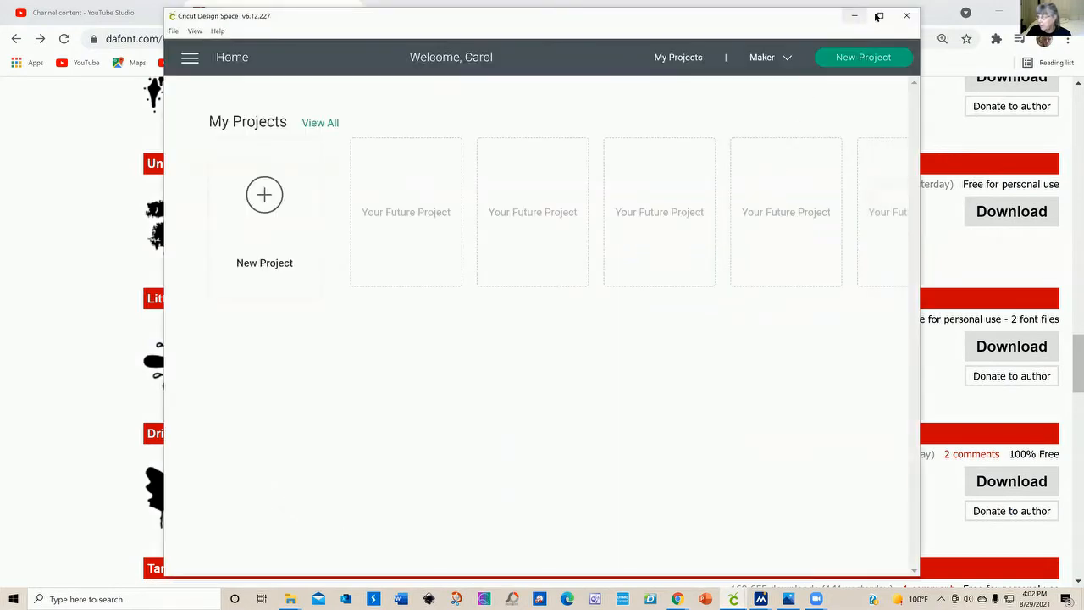
click(881, 16)
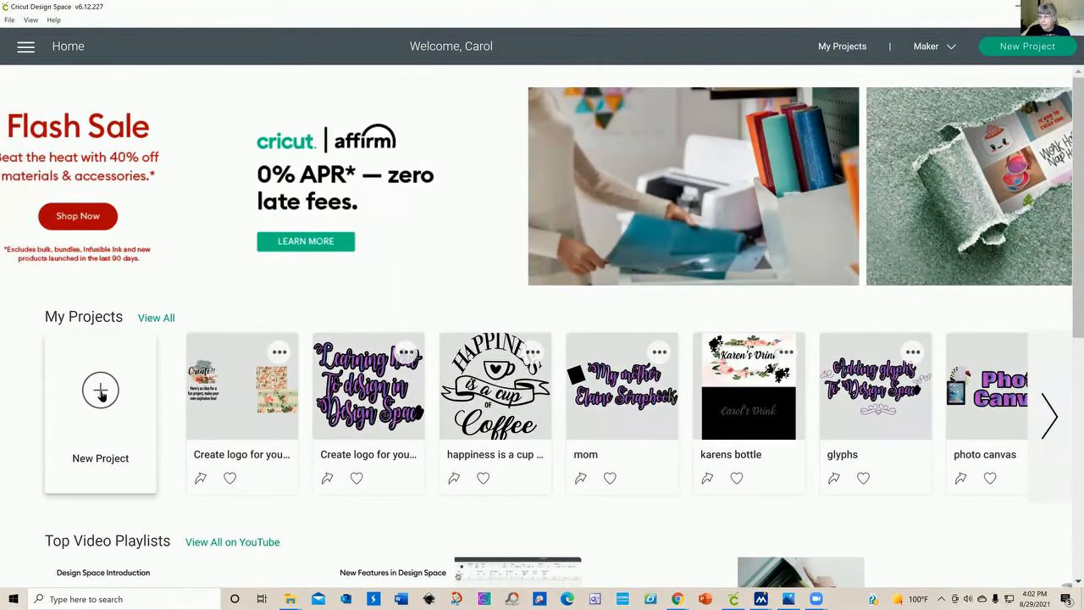
click(100, 390)
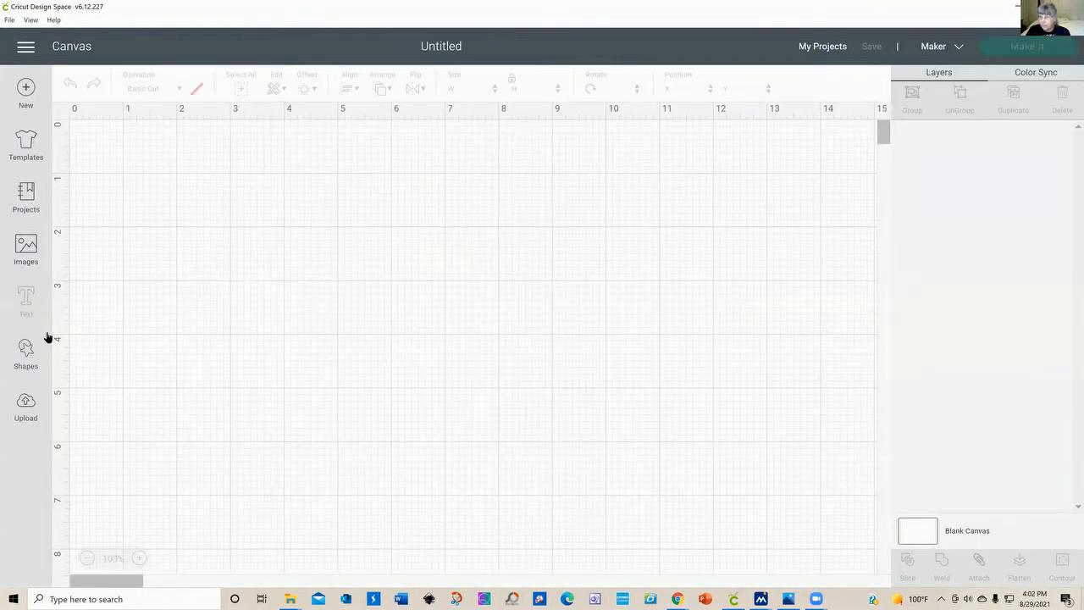
Step: Add a text box to the canvas, search all fonts for "little pinky" and try to pick Little pinky doodles
click(26, 302)
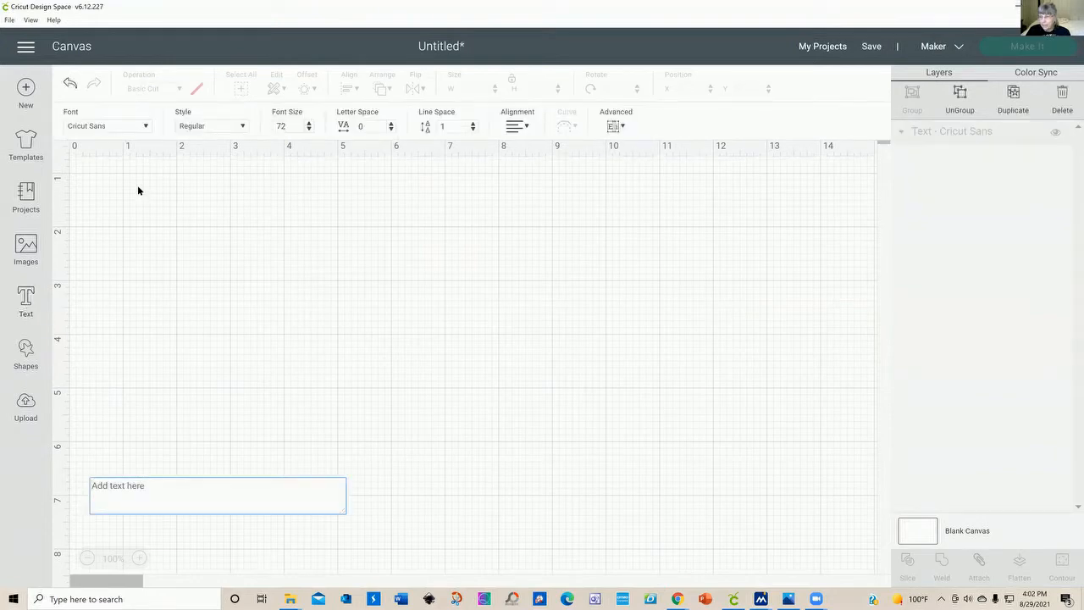
click(145, 127)
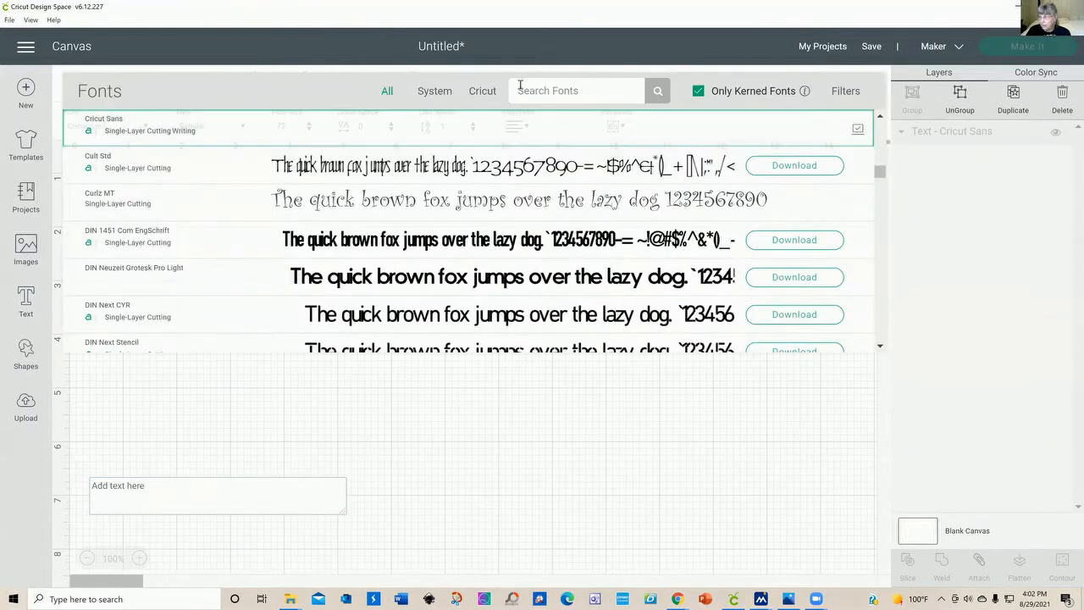
click(529, 90)
text(lit)
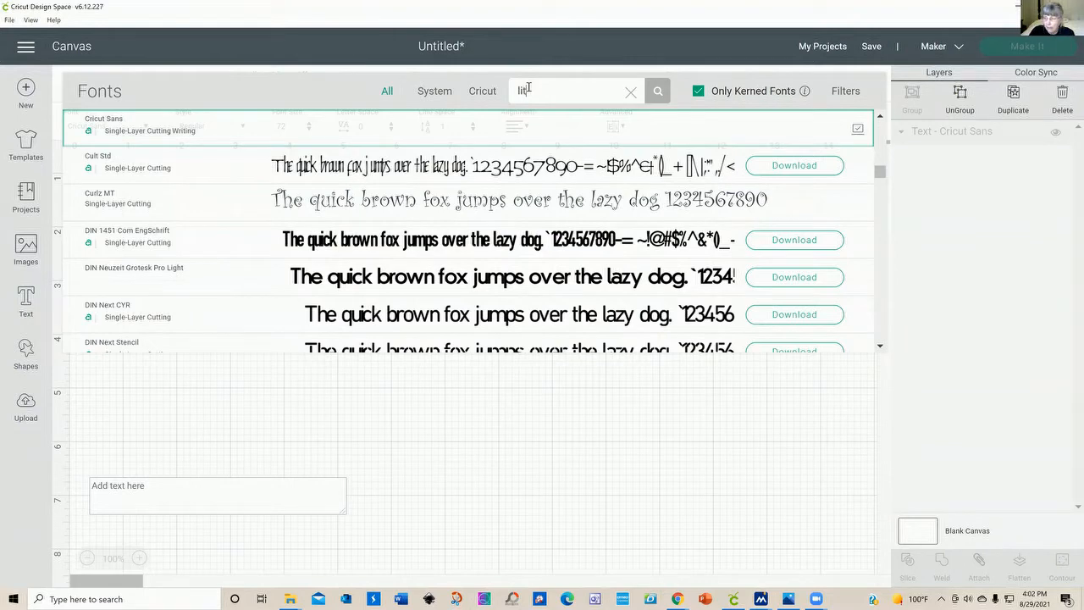
text(tle pinky)
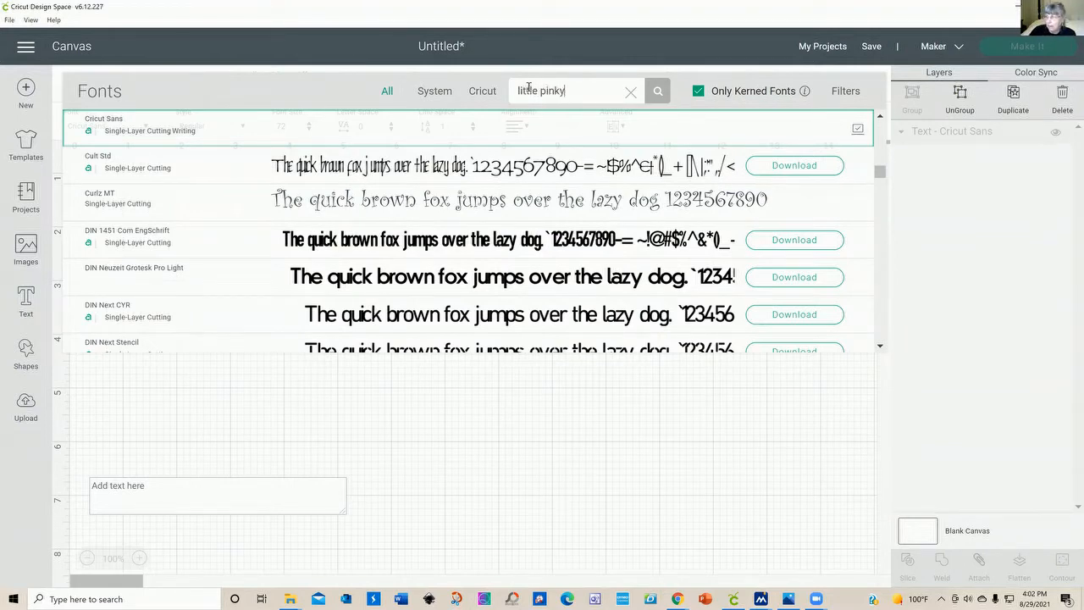
click(657, 90)
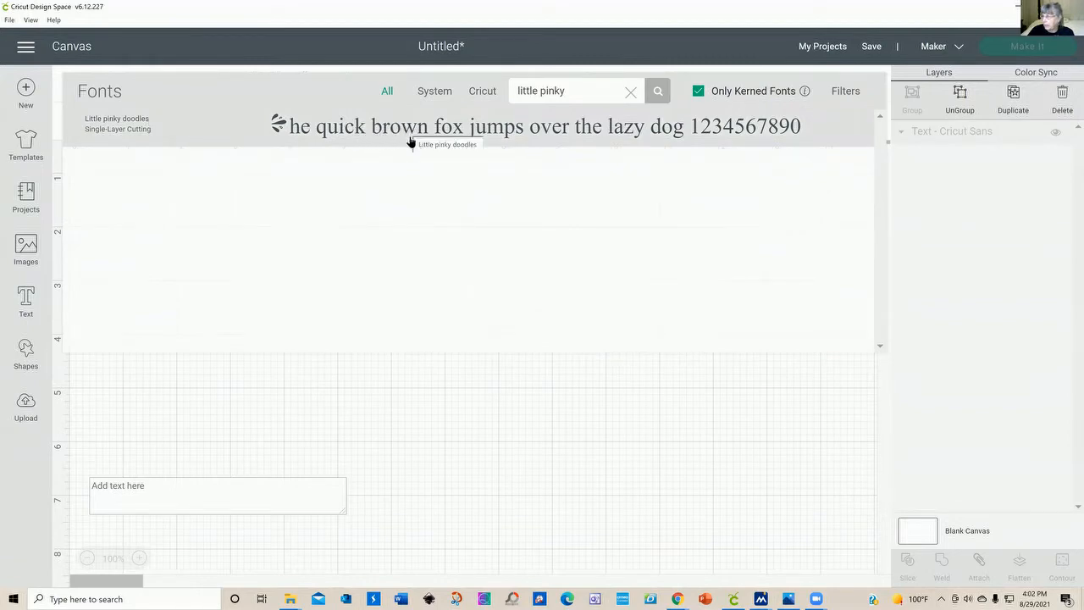
click(647, 142)
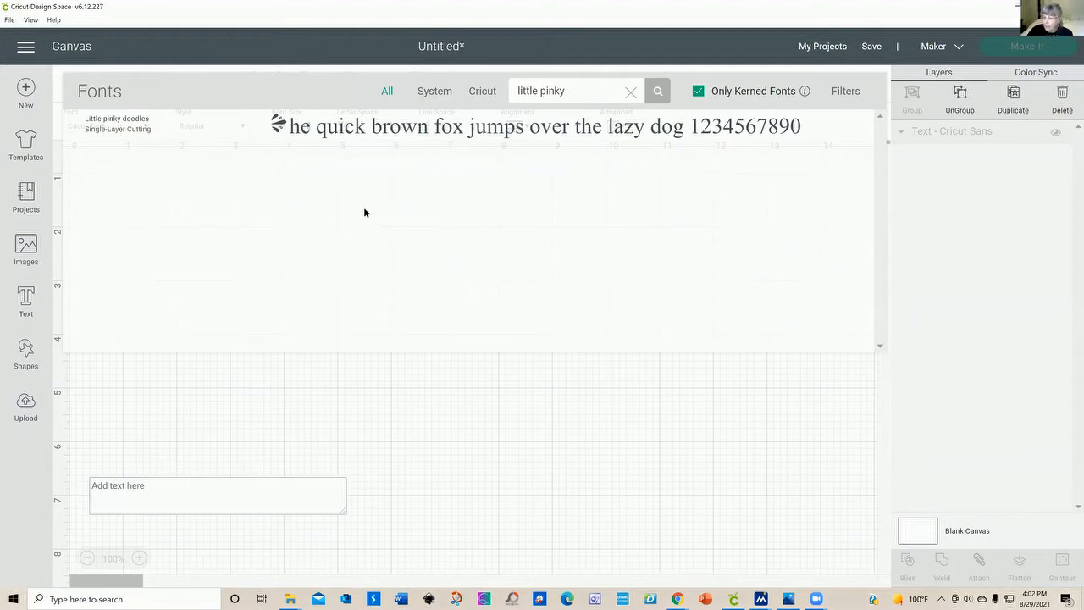
click(89, 598)
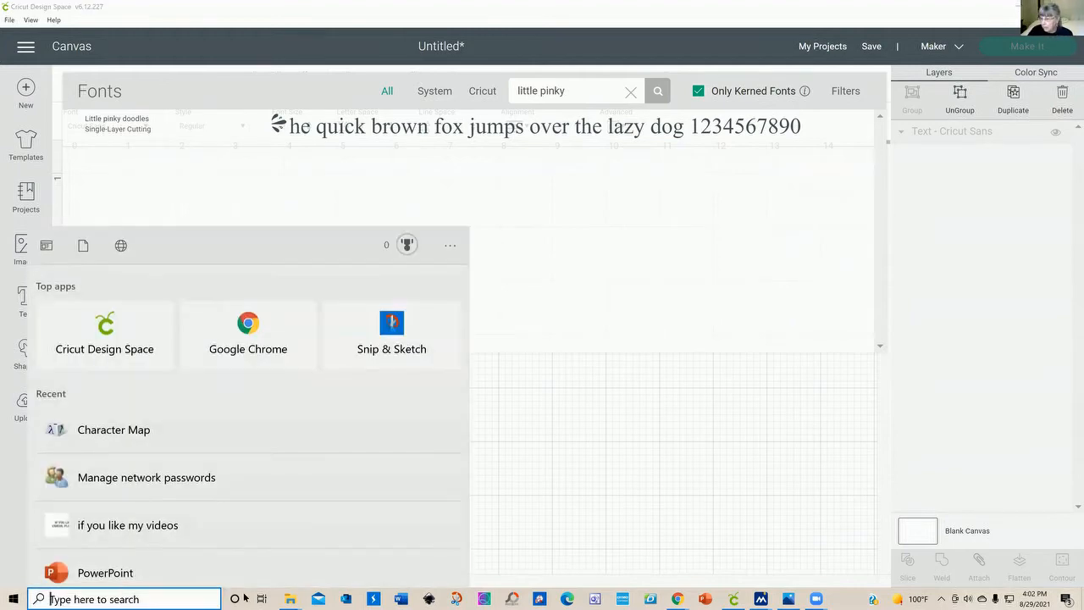
text(charac)
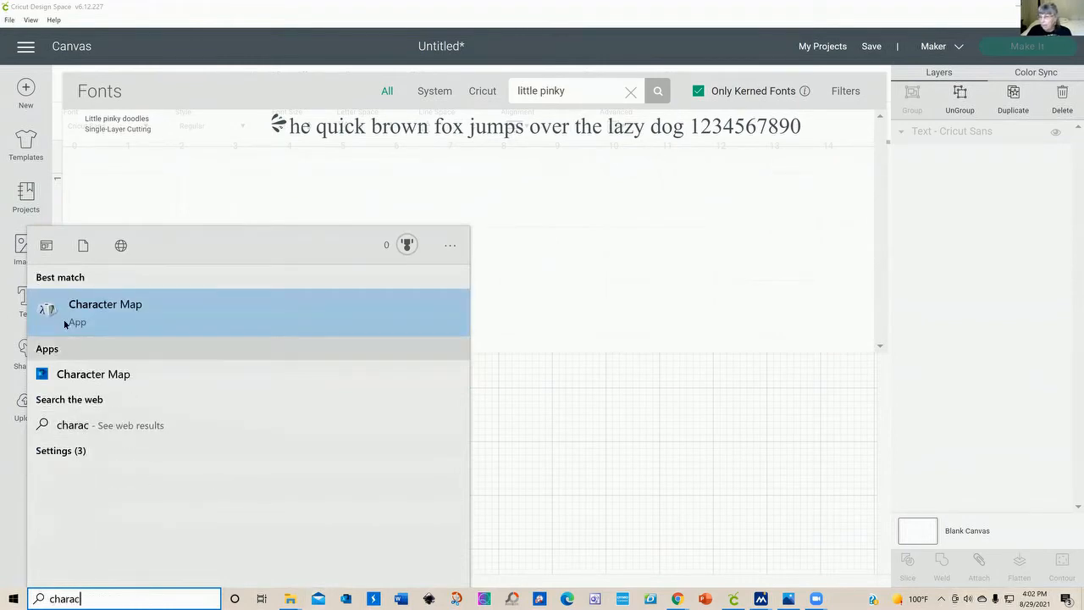
click(131, 319)
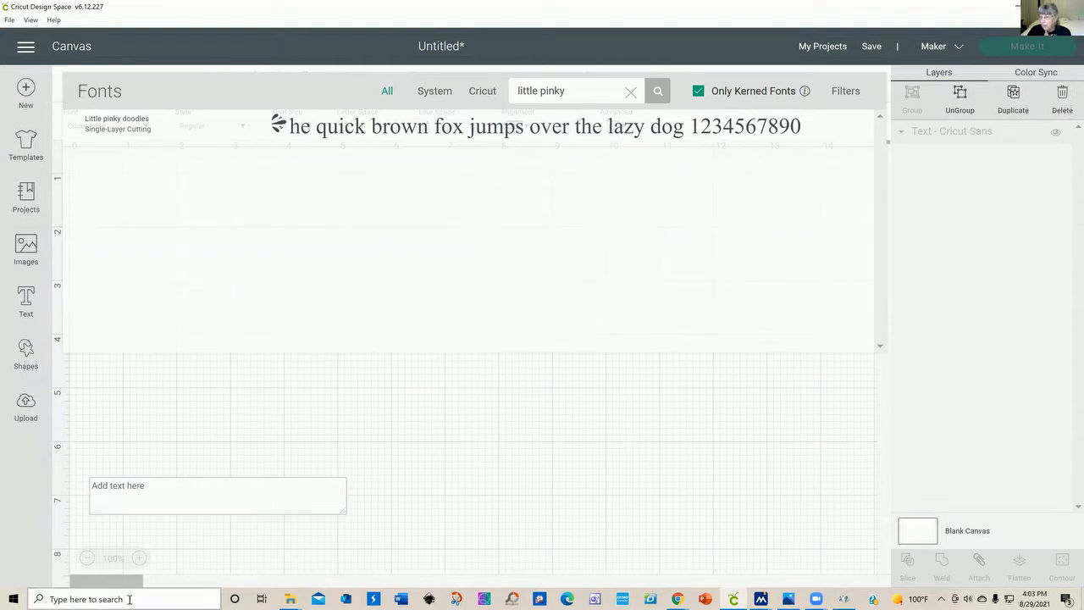
click(168, 598)
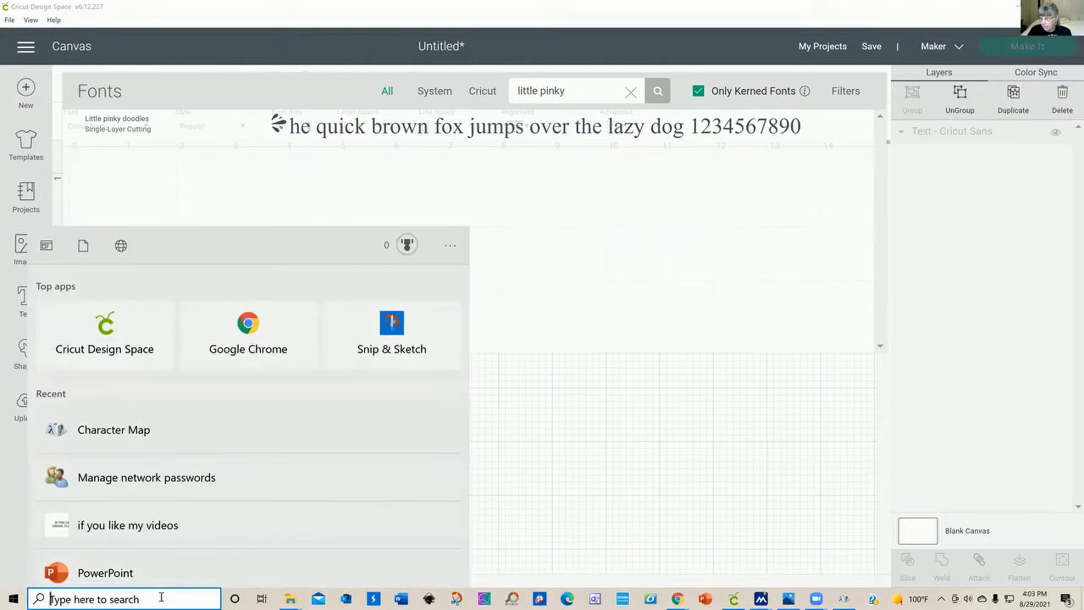
click(157, 442)
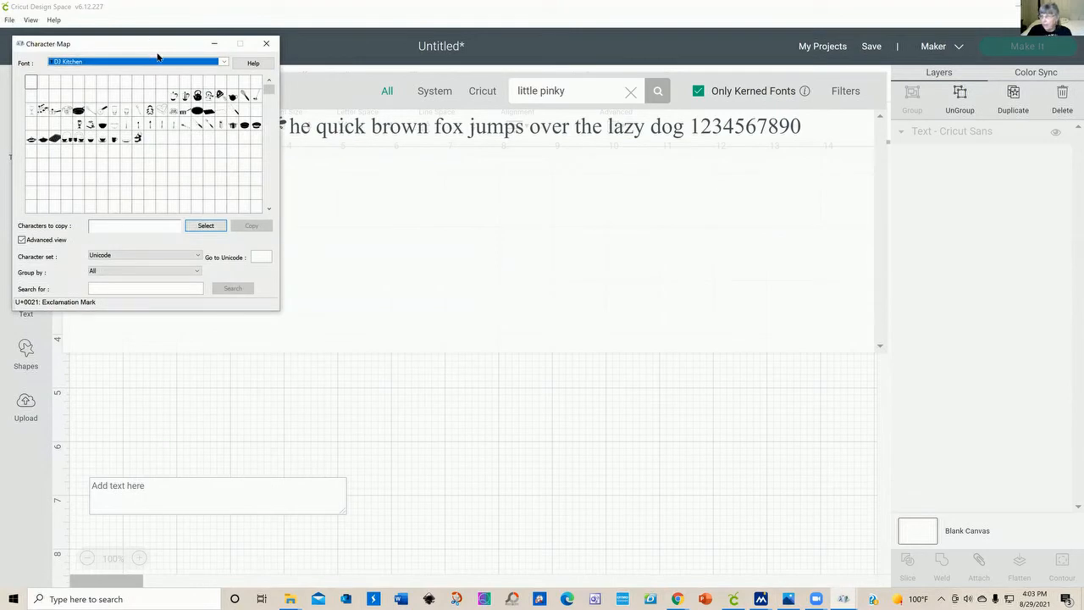
drag(157, 52, 452, 169)
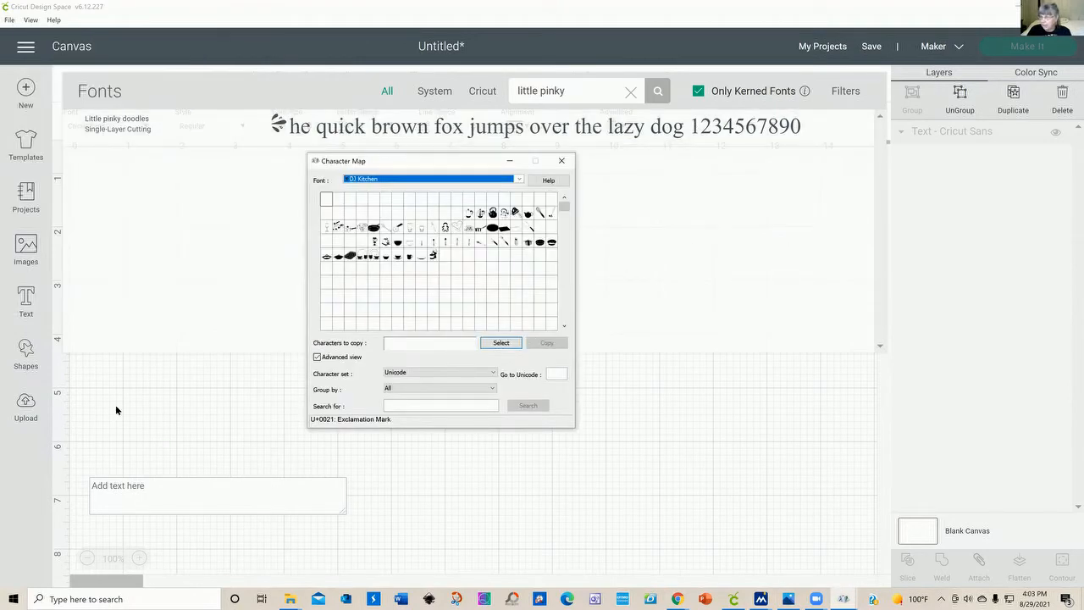
click(653, 93)
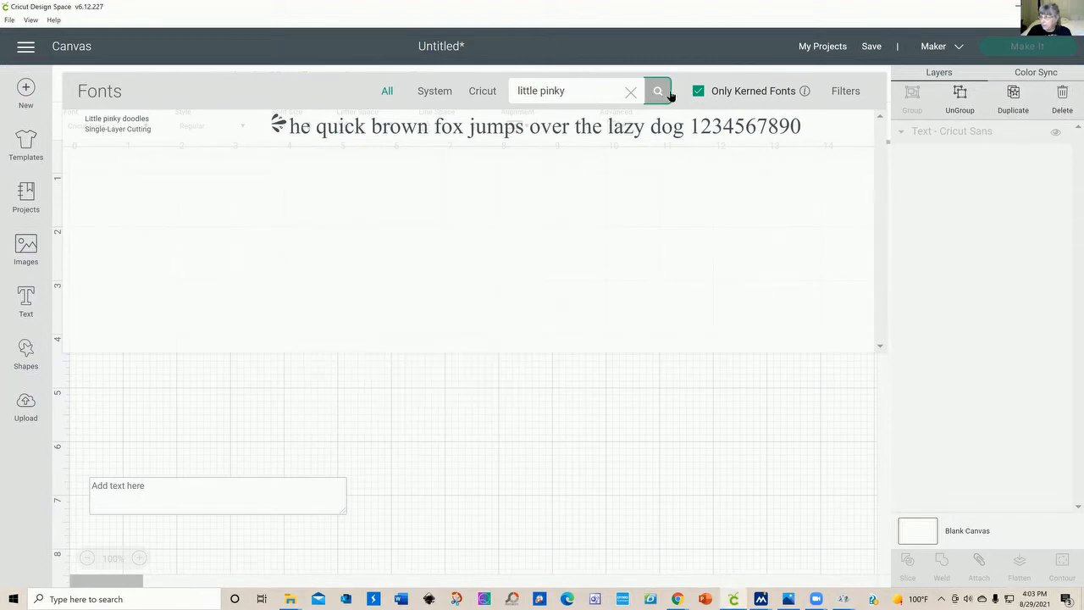
click(608, 463)
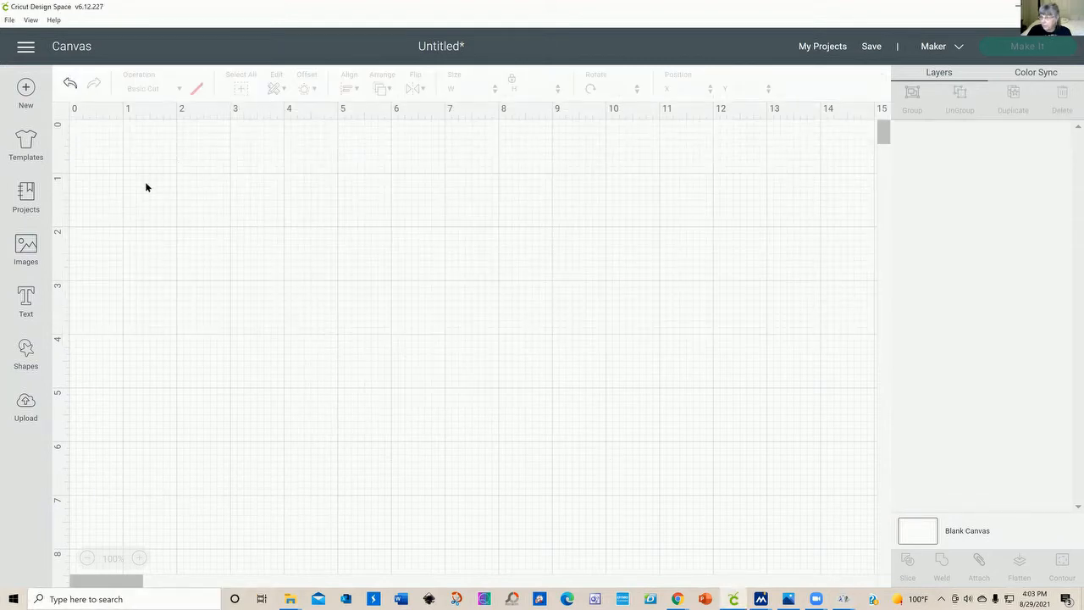
Step: Add a new text box to the canvas and set its font to Little pinky doodles
click(24, 304)
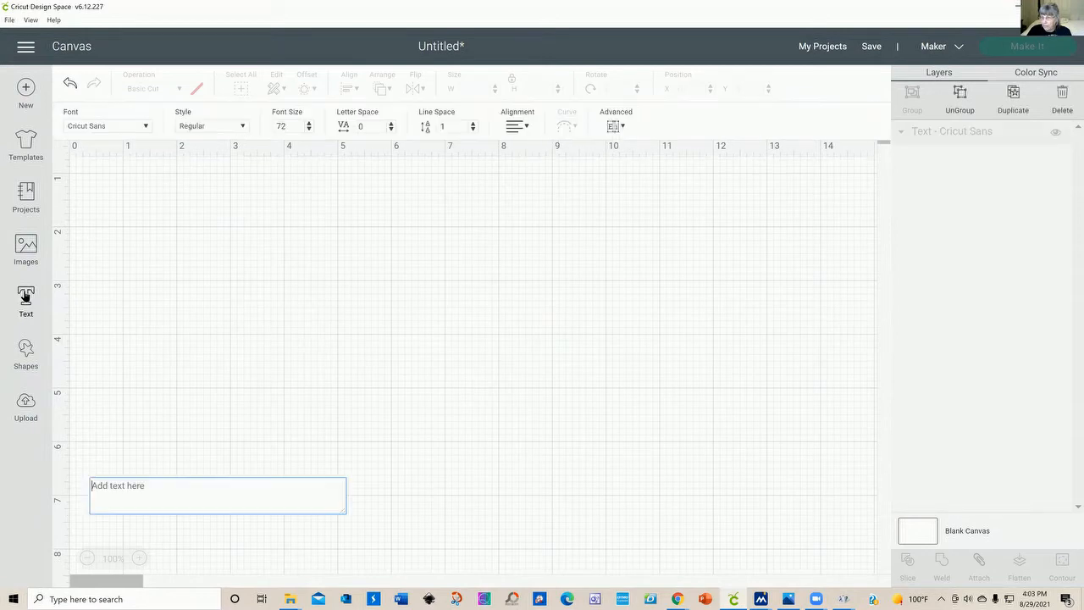
click(149, 125)
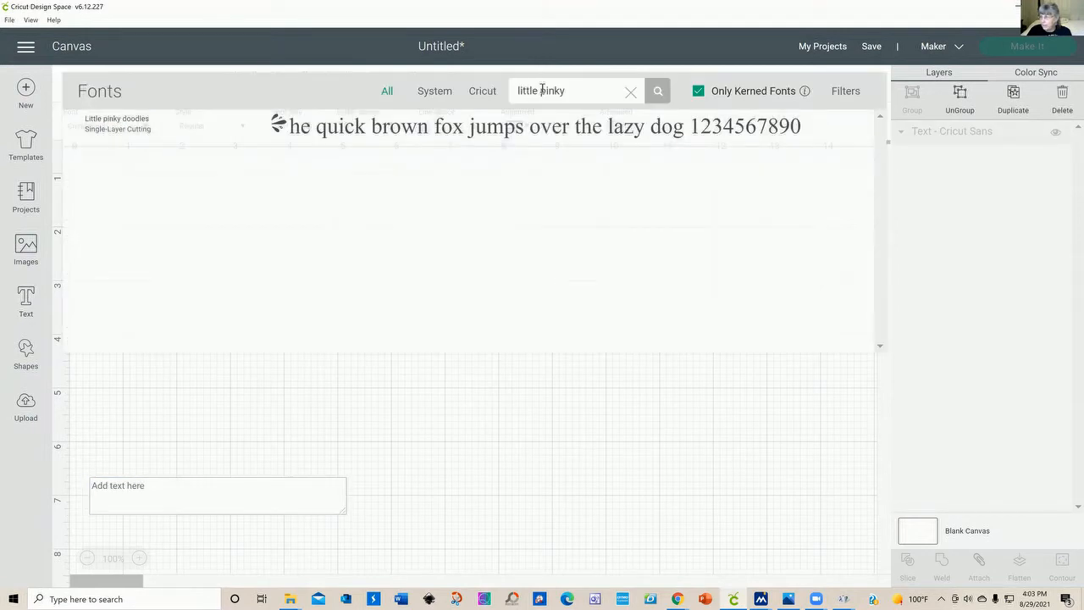
click(649, 135)
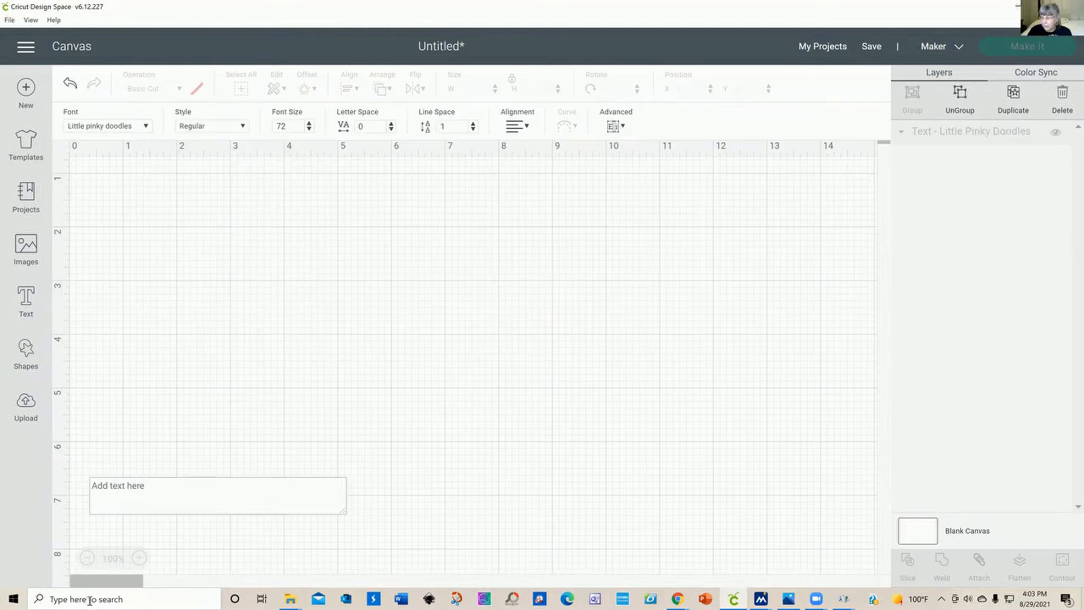
Step: Open the Windows Character Map and move its window over the upper middle of the canvas
click(52, 599)
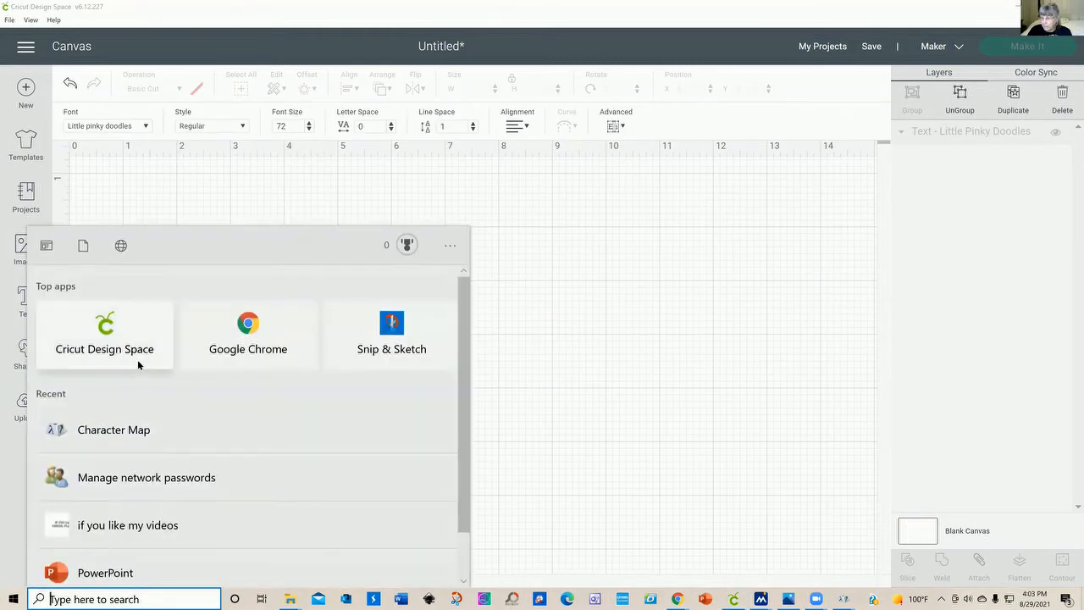
click(135, 430)
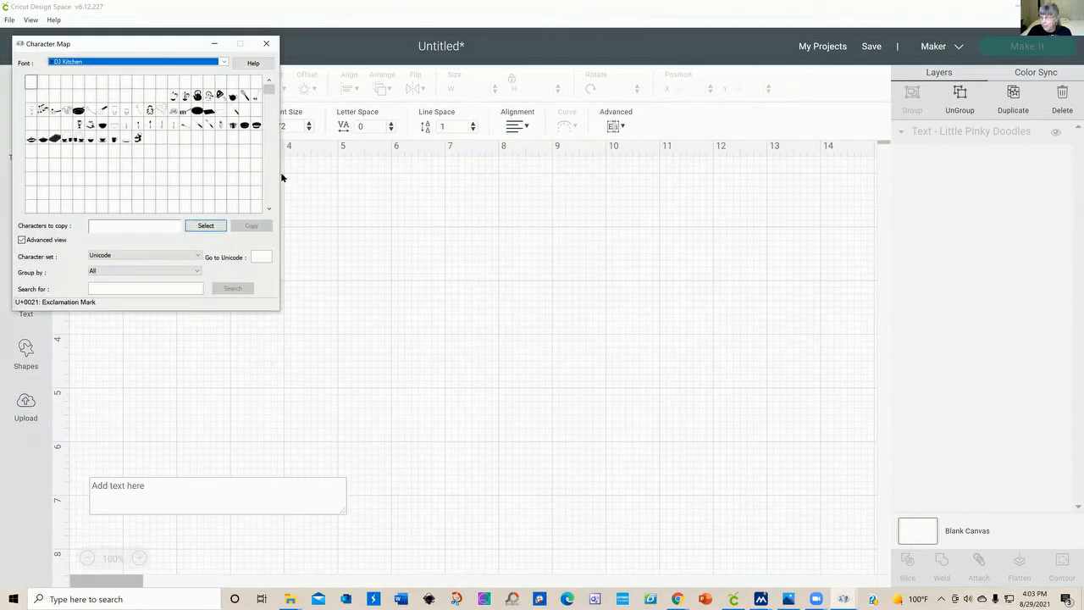
drag(192, 46, 418, 83)
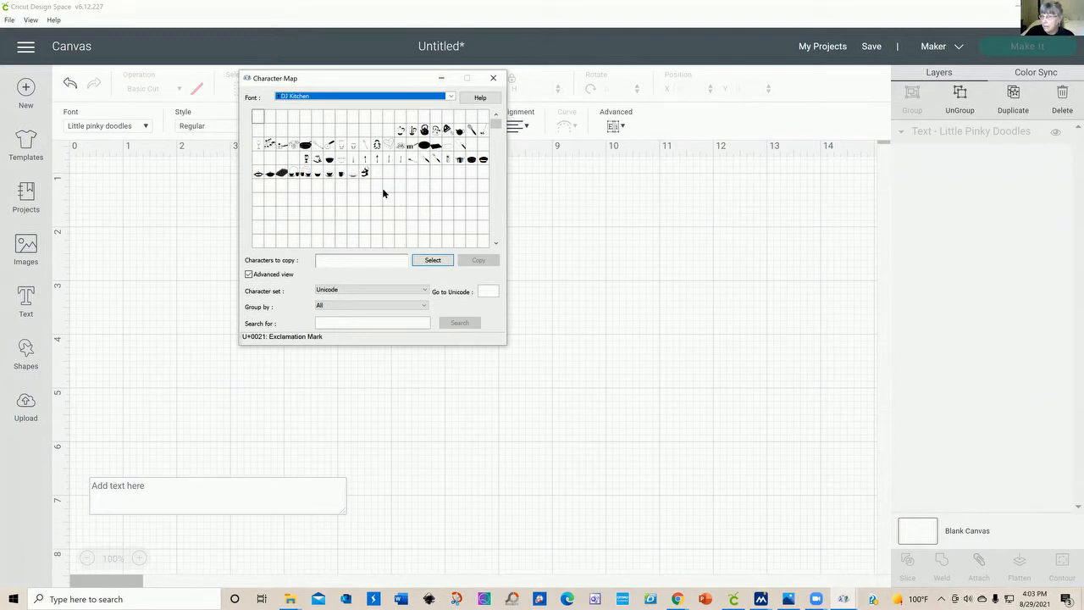
Step: Set the Character Map font to Little pinky doodles
click(451, 97)
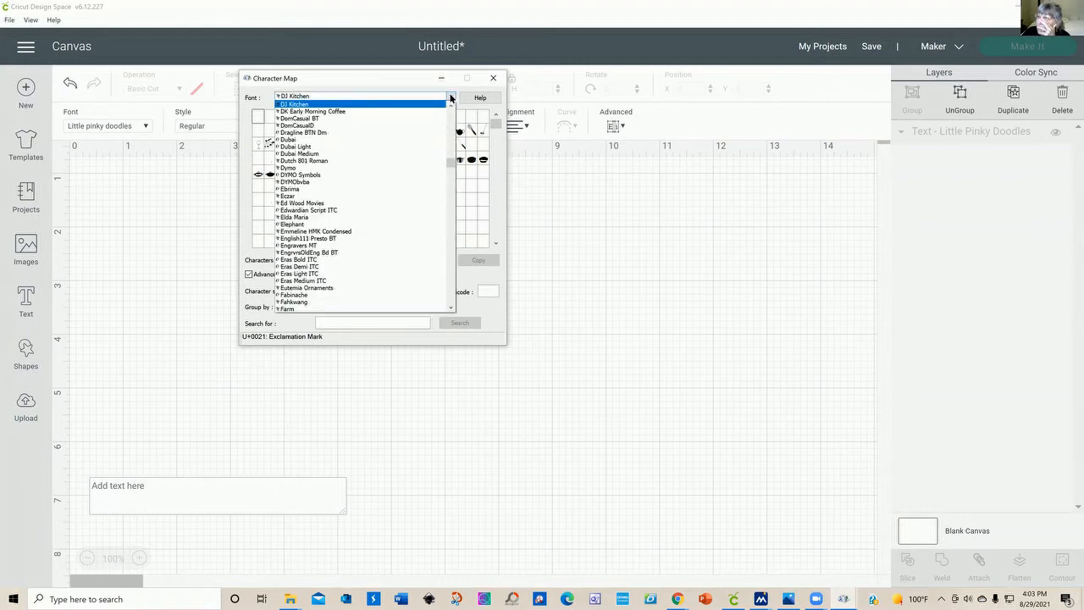
scroll(358, 172, up, 2)
scroll(358, 173, down, 10)
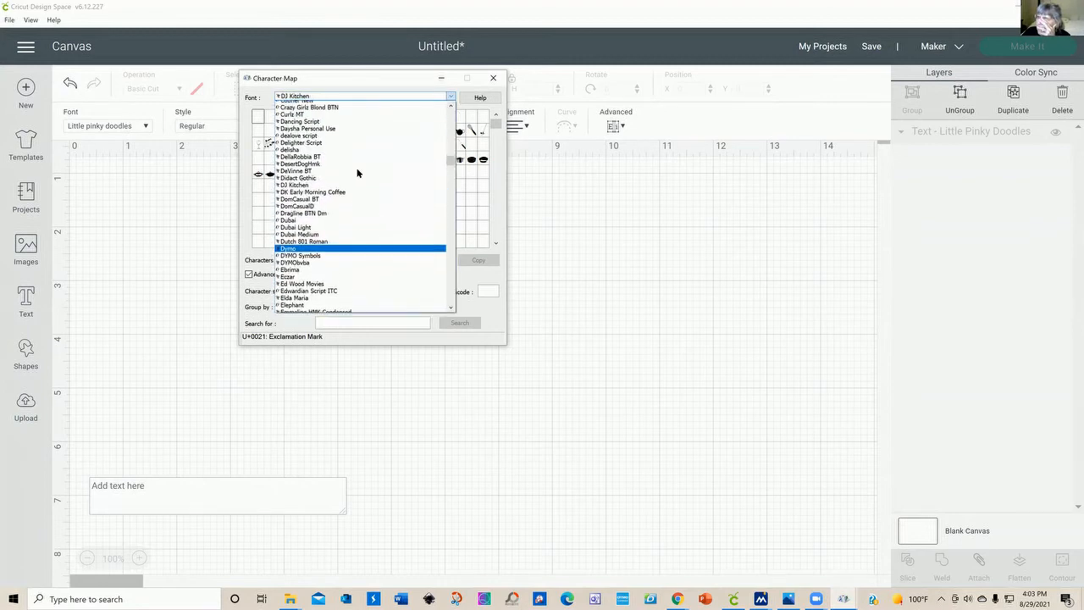
scroll(357, 168, down, 12)
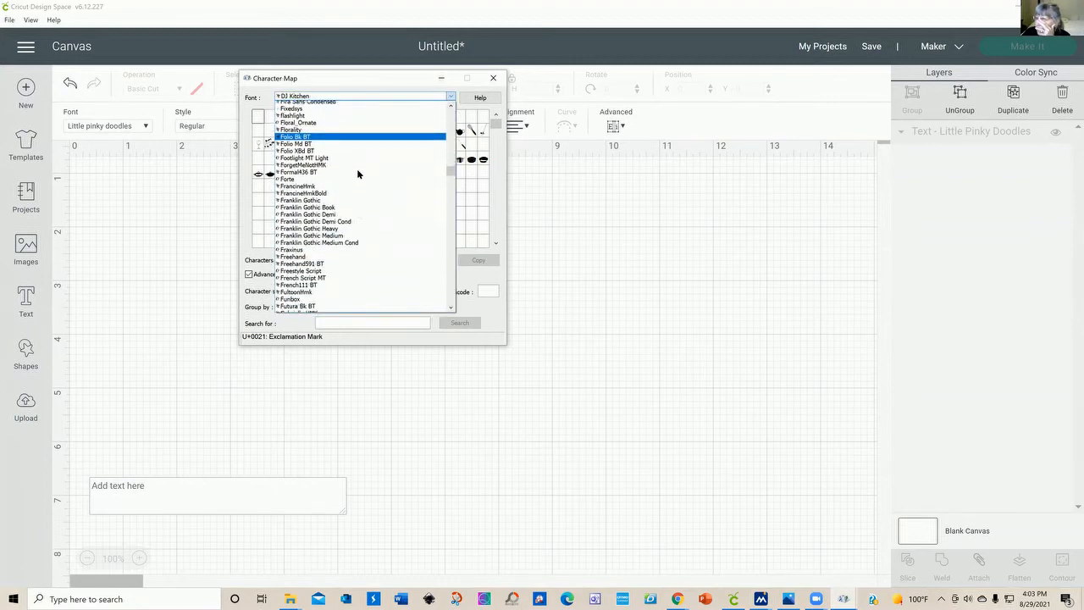
scroll(357, 170, down, 5)
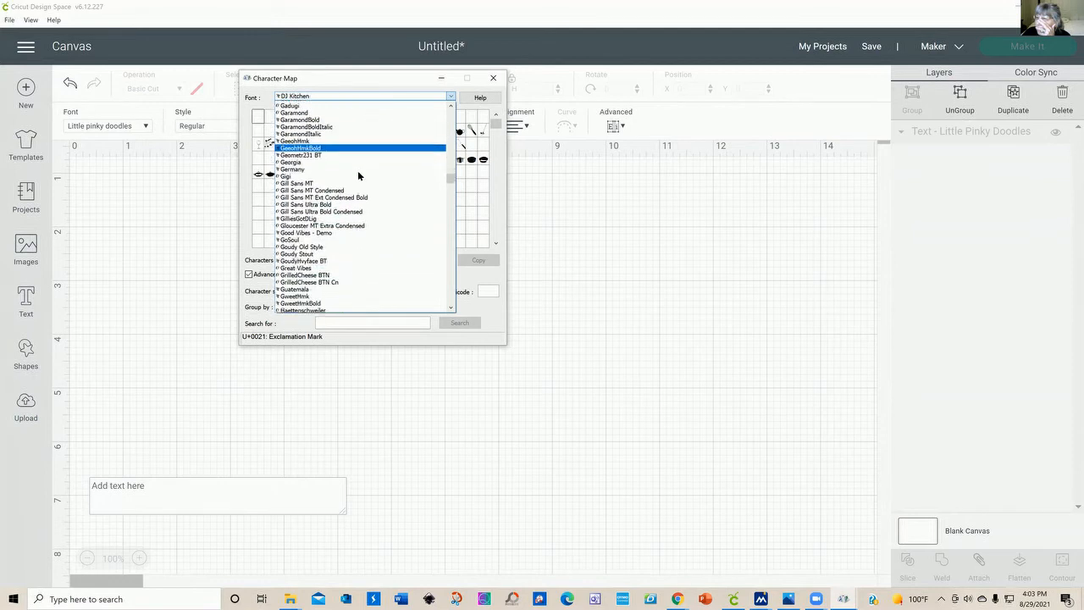
scroll(348, 236, down, 8)
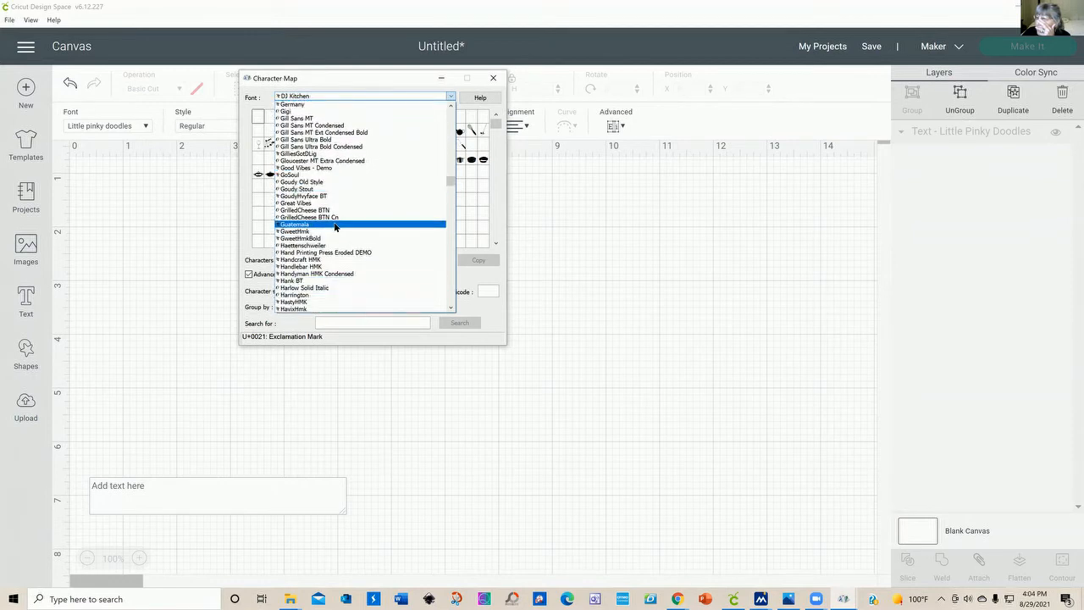
scroll(348, 234, down, 10)
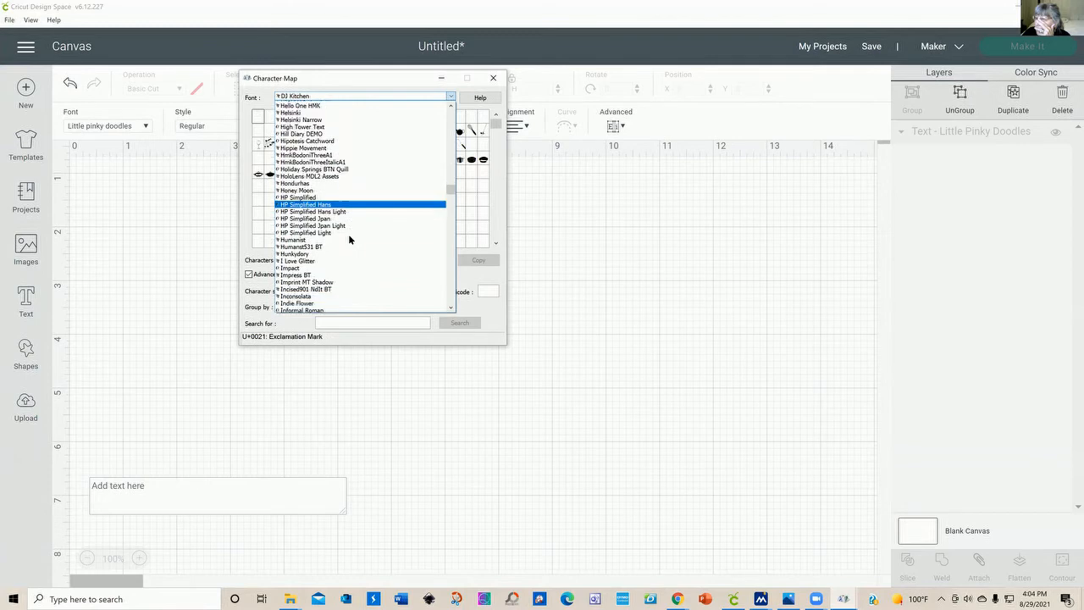
scroll(351, 238, down, 9)
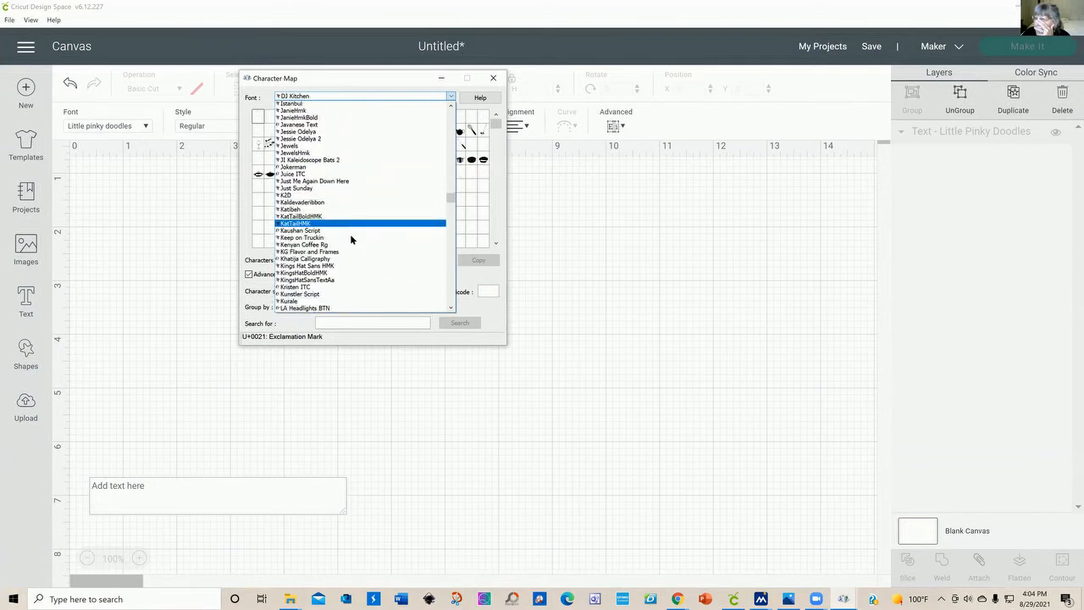
scroll(351, 239, down, 4)
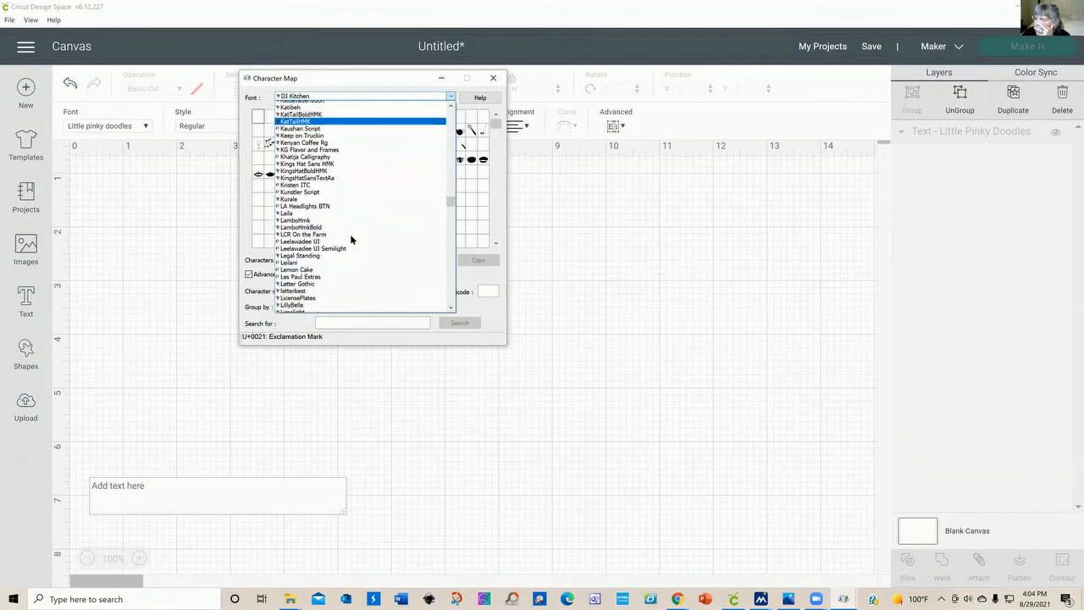
scroll(351, 239, down, 1)
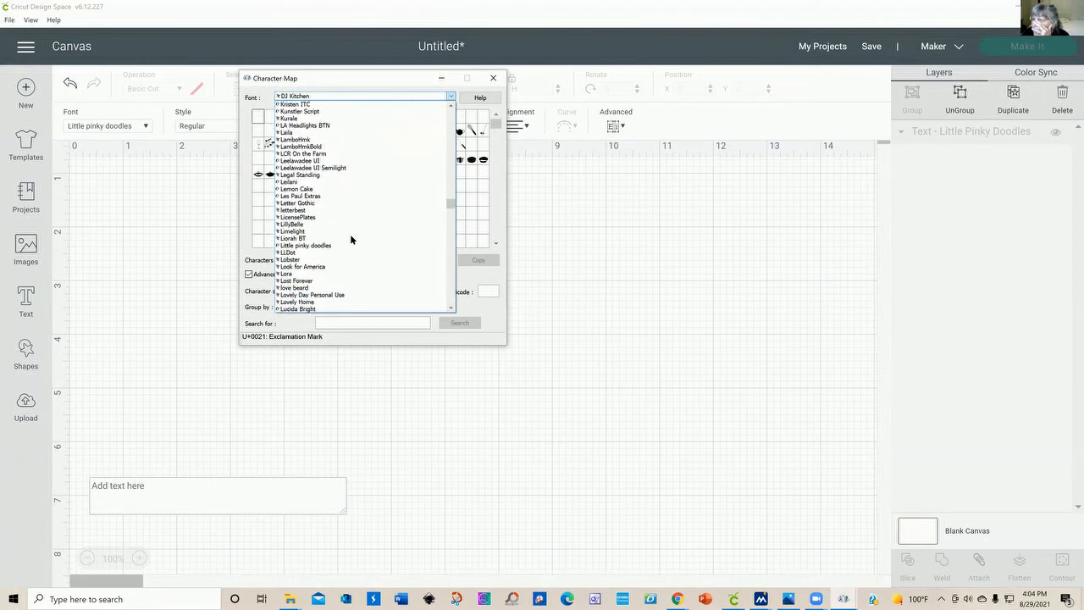
scroll(351, 239, down, 1)
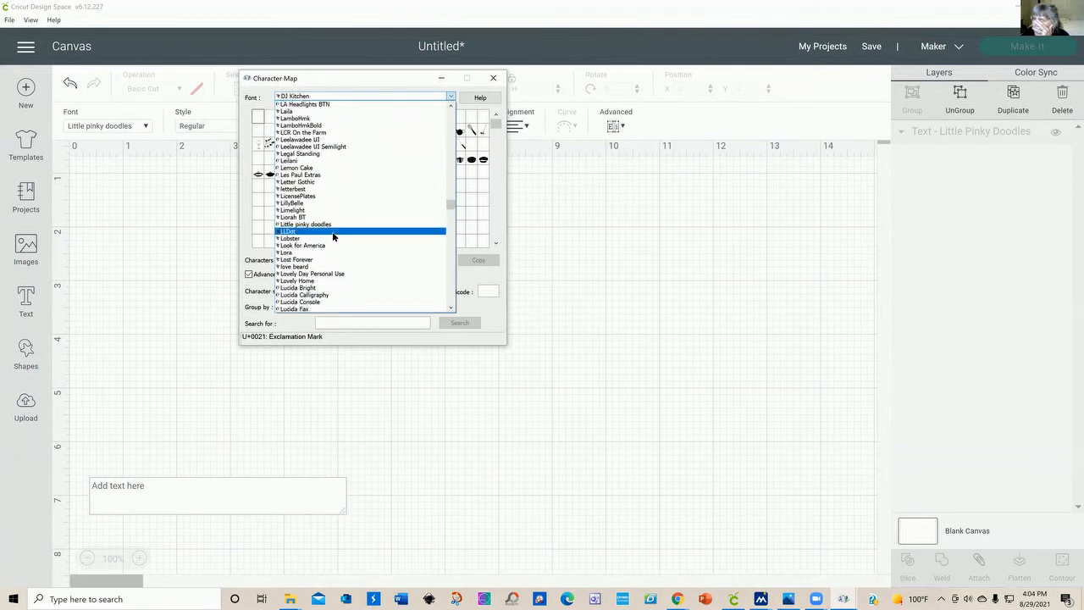
click(330, 226)
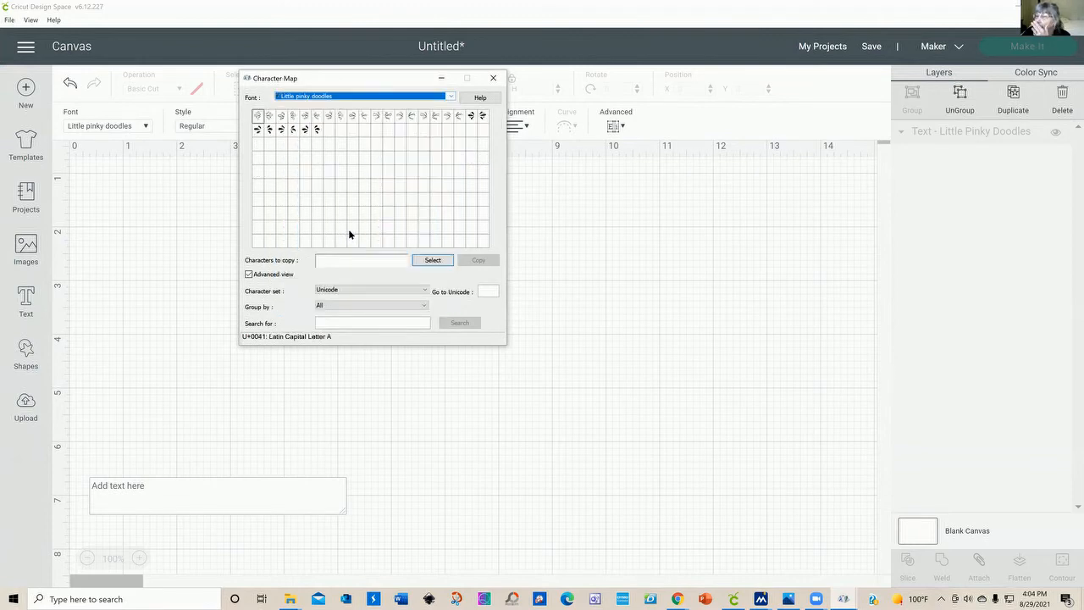
Step: Collect the Little pinky doodles characters B, K, S and W in Character Map and copy them
click(269, 123)
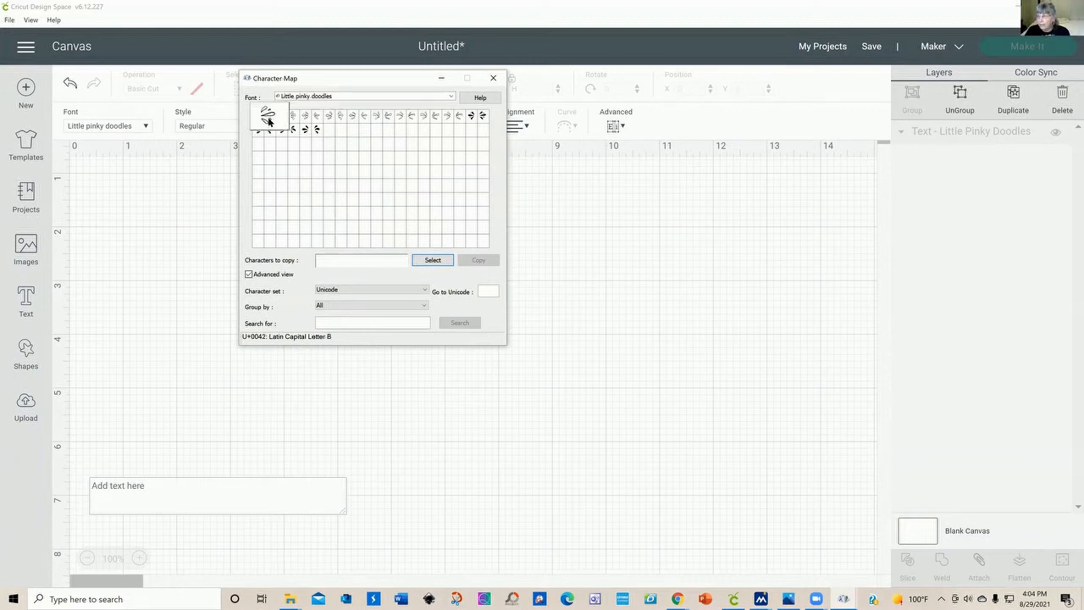
click(423, 259)
click(376, 116)
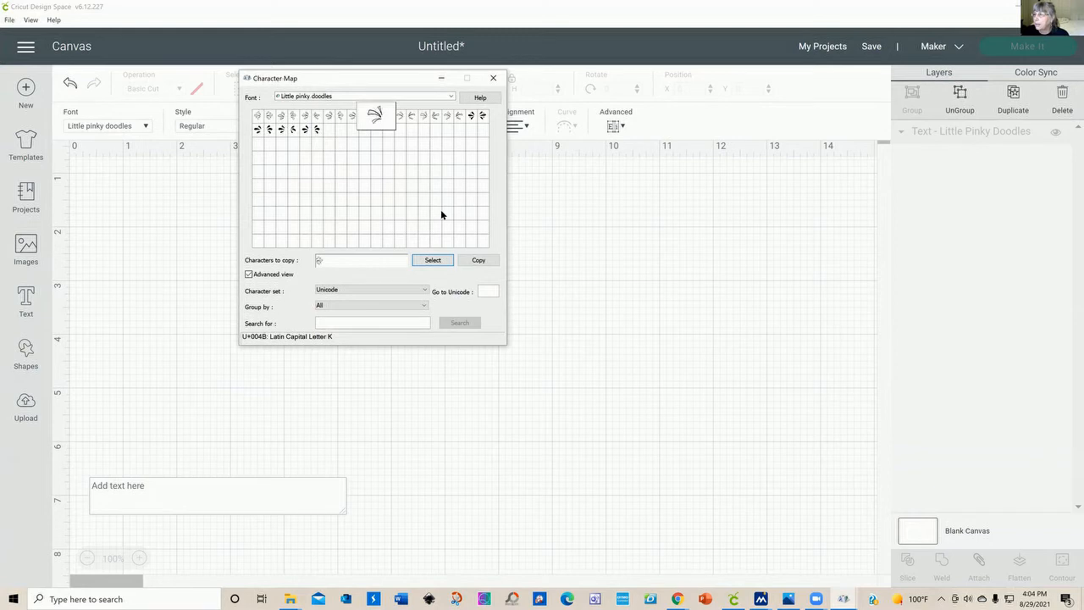
click(434, 263)
click(471, 116)
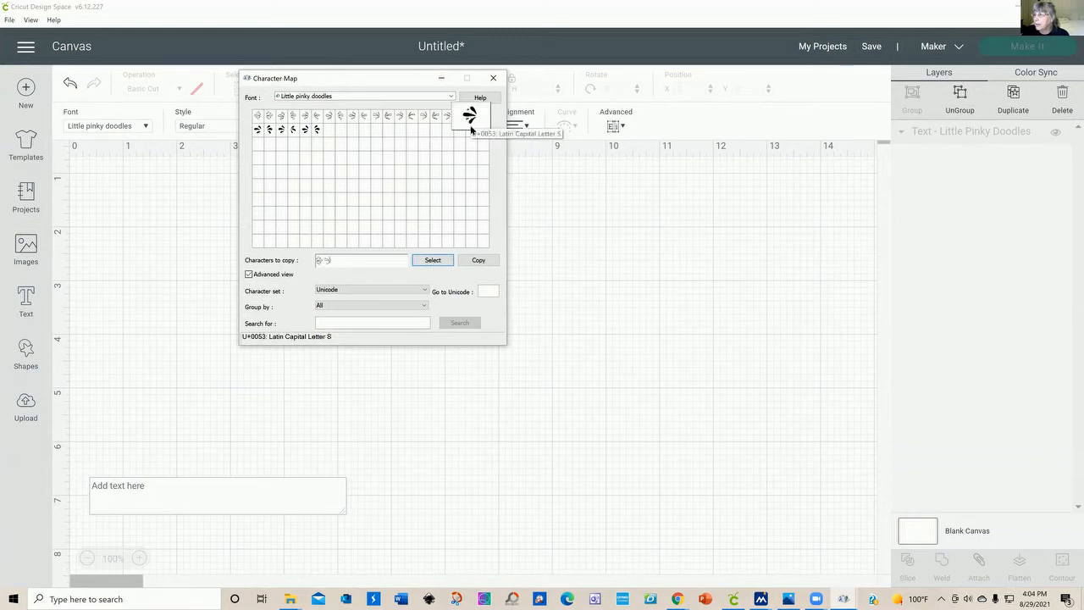
click(436, 261)
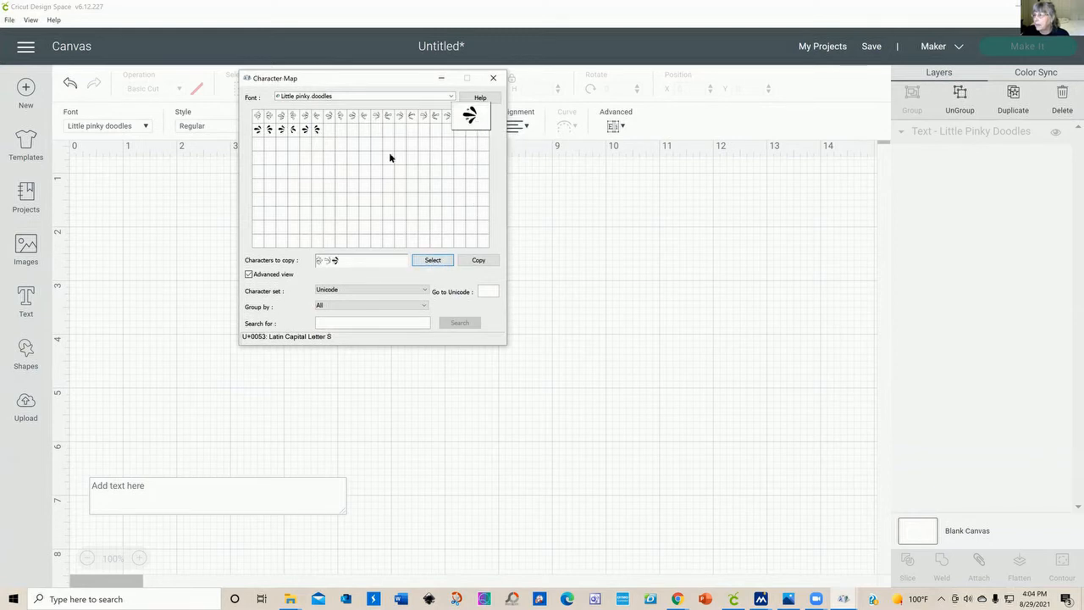
click(281, 130)
click(434, 260)
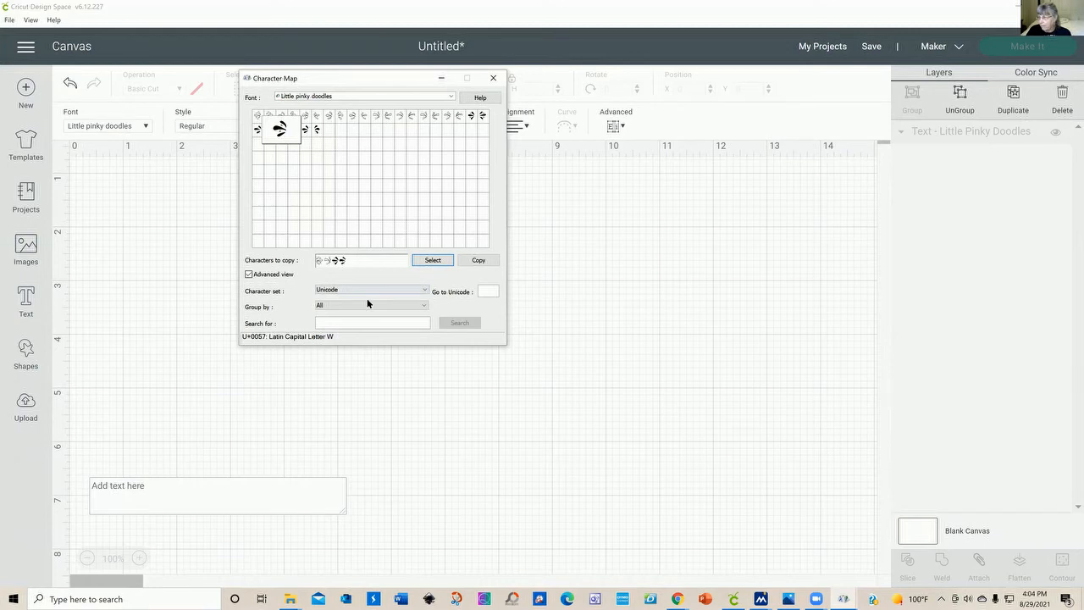
click(479, 262)
Step: Enter the copied characters BKSW in the empty text box and move the resulting shapes to about X 1.105, Y 1.526
click(96, 485)
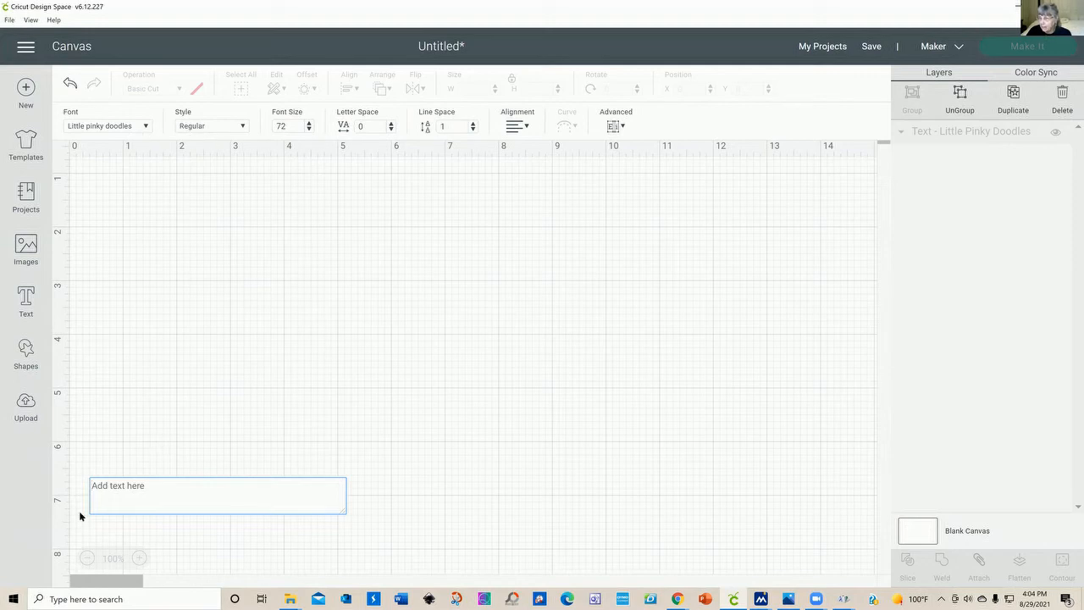
right_click(92, 485)
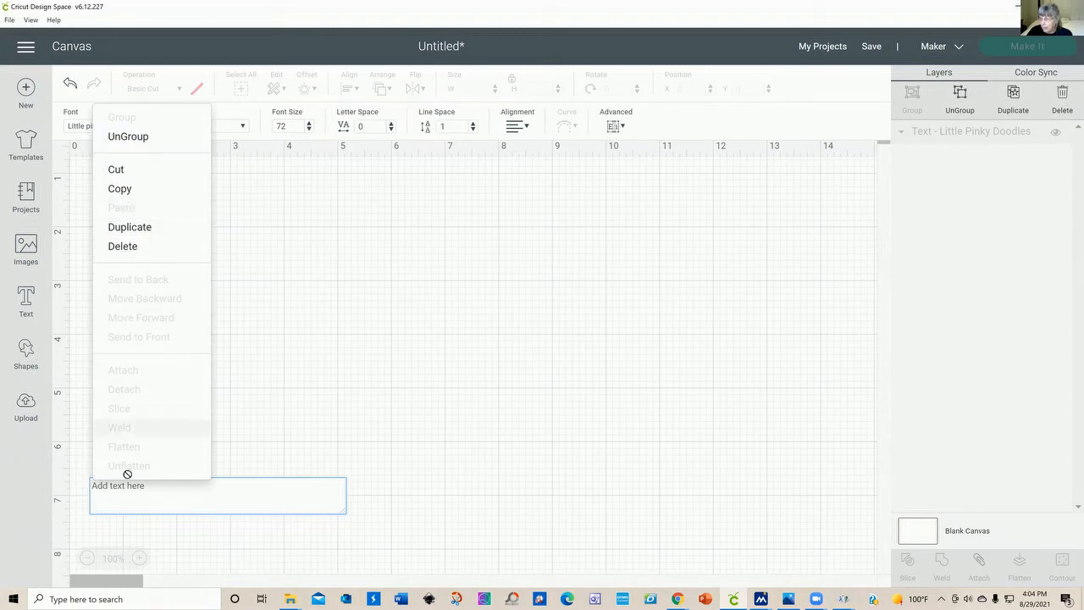
click(92, 485)
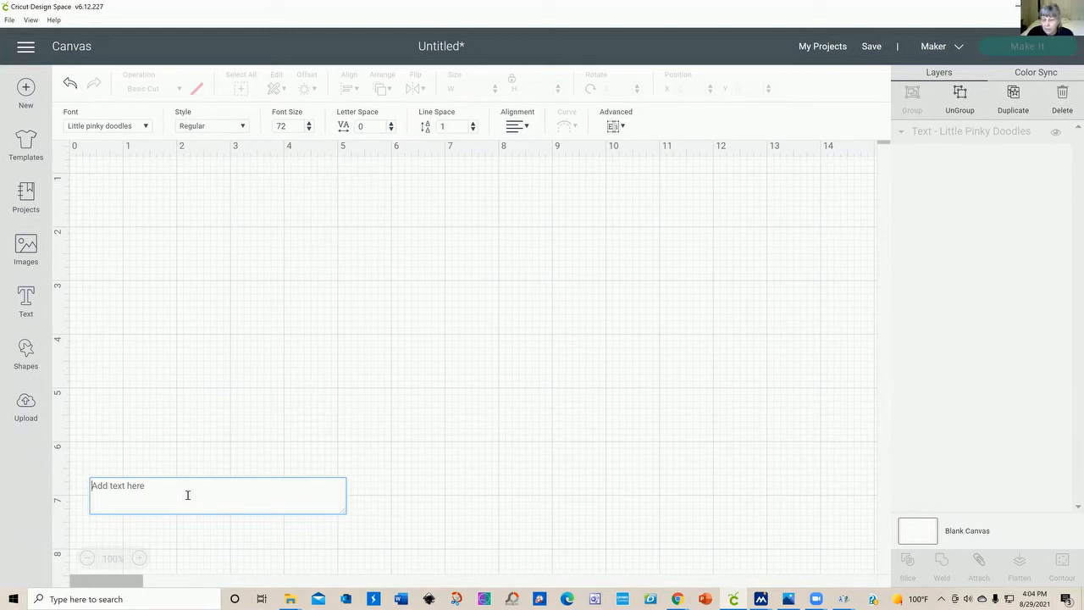
text(BKSW)
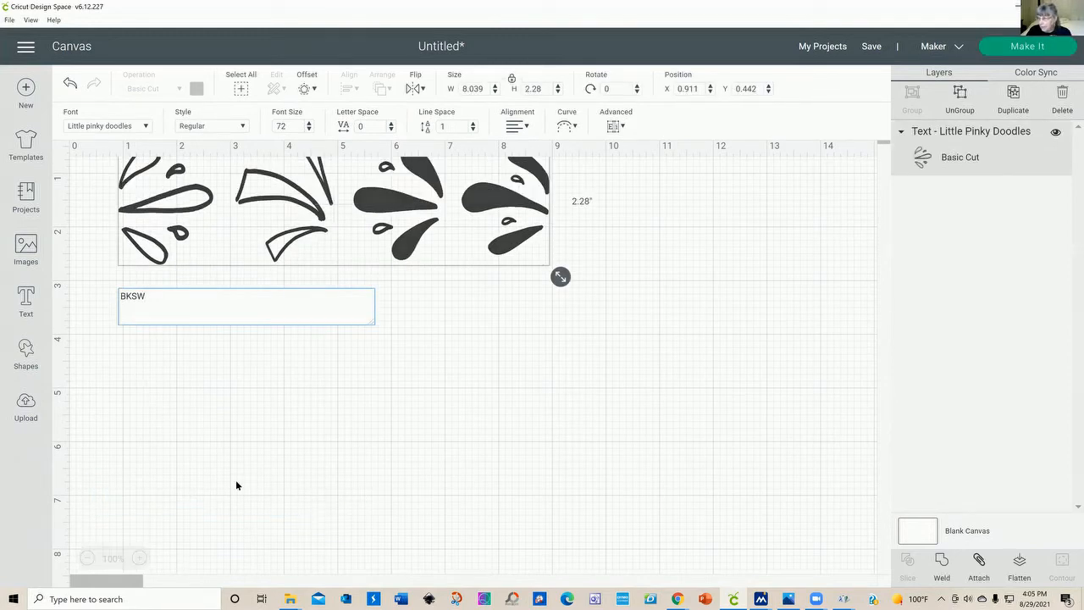
mouse_move(410, 214)
mouse_down()
mouse_move(452, 322)
mouse_move(472, 329)
mouse_move(454, 293)
mouse_up()
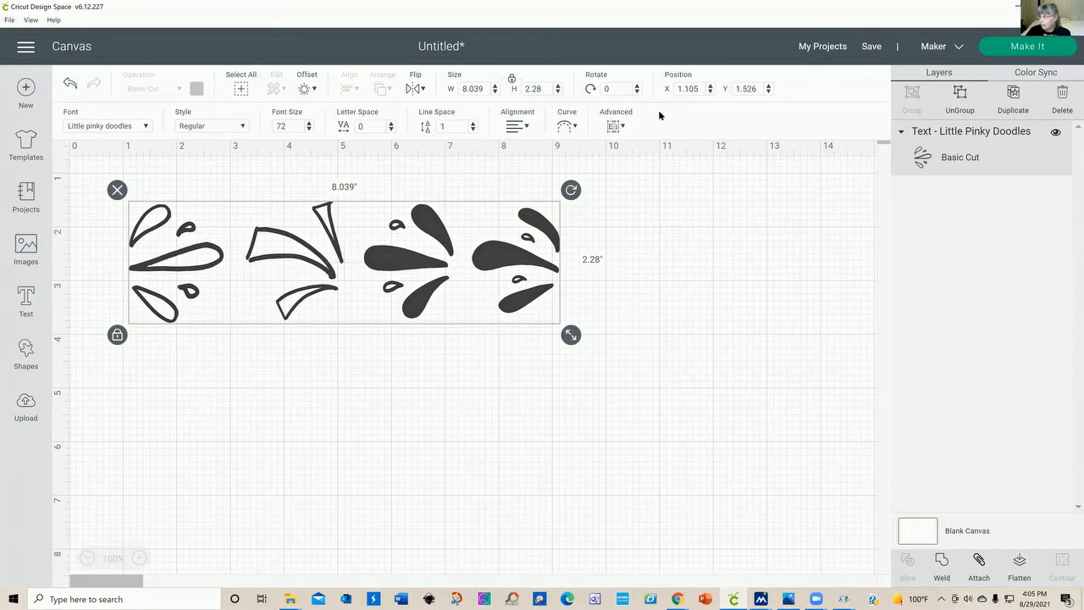
Step: Select the doodle shapes, look at the Save Project dialog and close it without saving
click(504, 317)
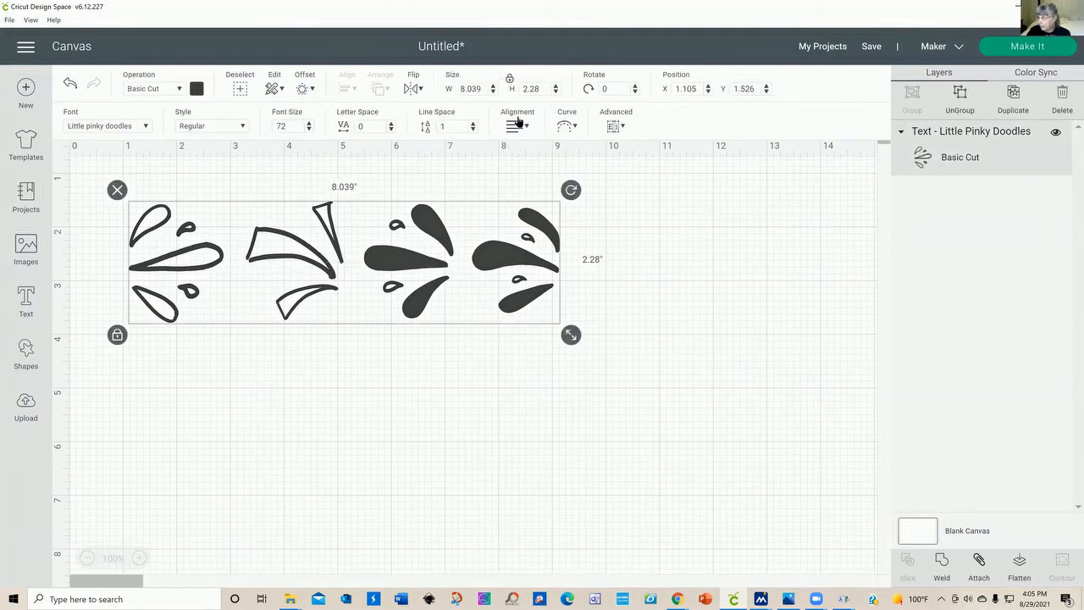
click(869, 49)
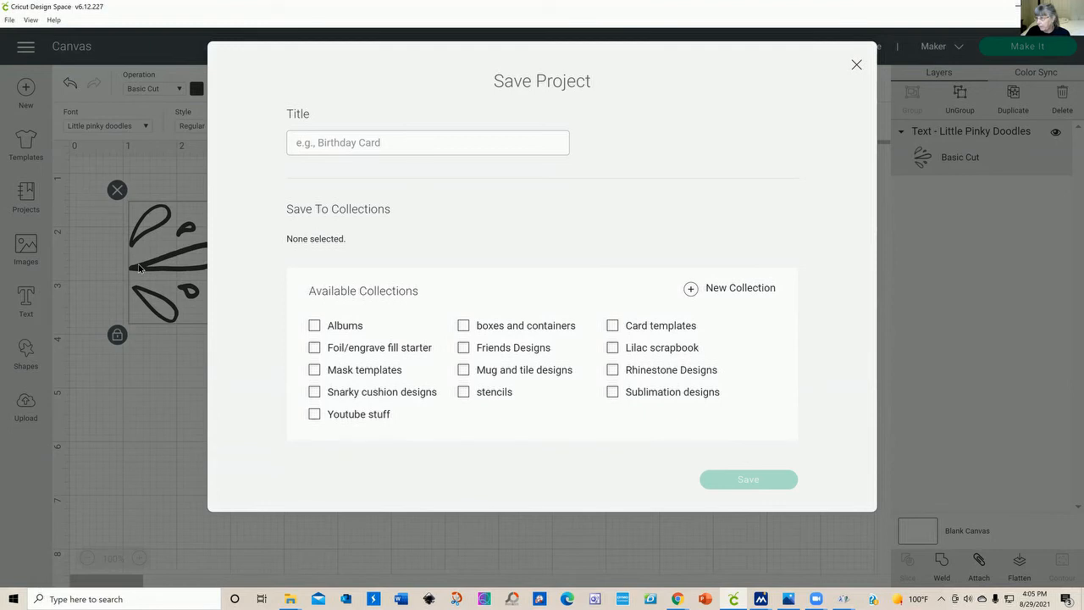
click(855, 67)
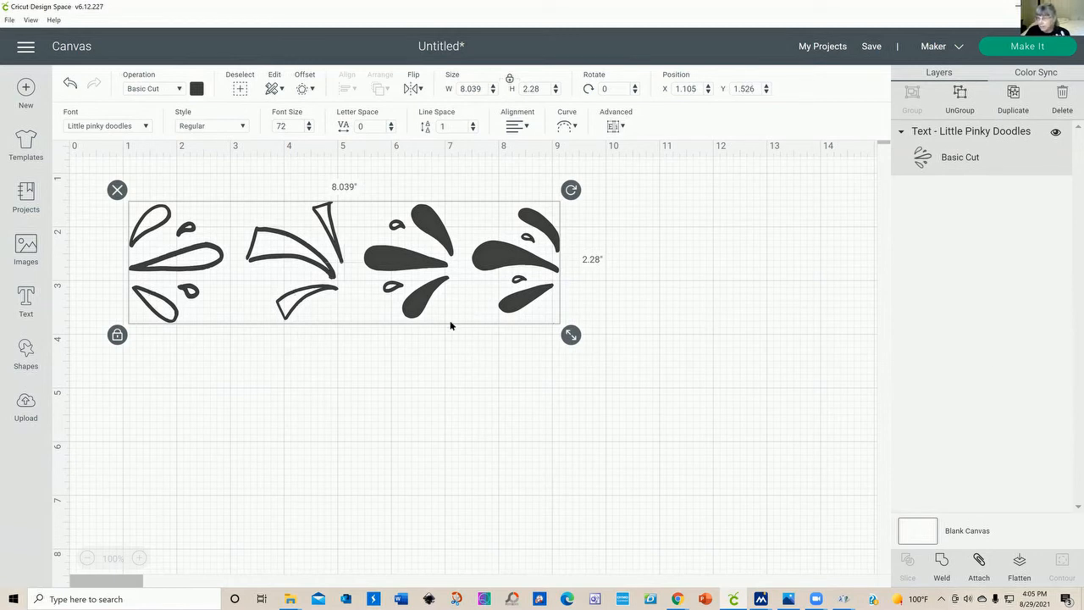
Step: Open a second Design Space window, start a new project in it and shift the window to the right
click(8, 20)
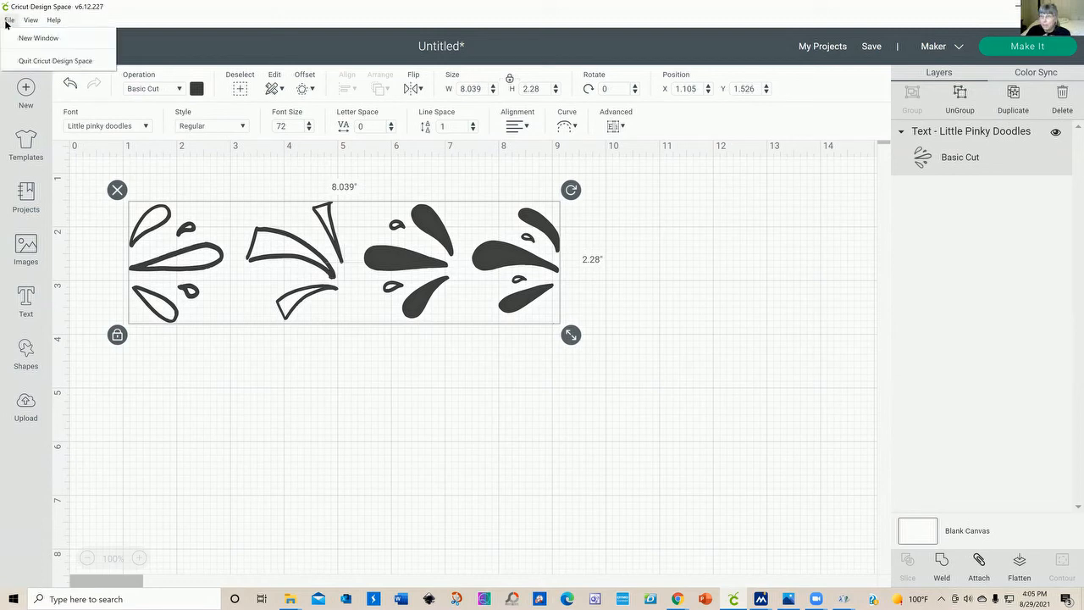
click(47, 40)
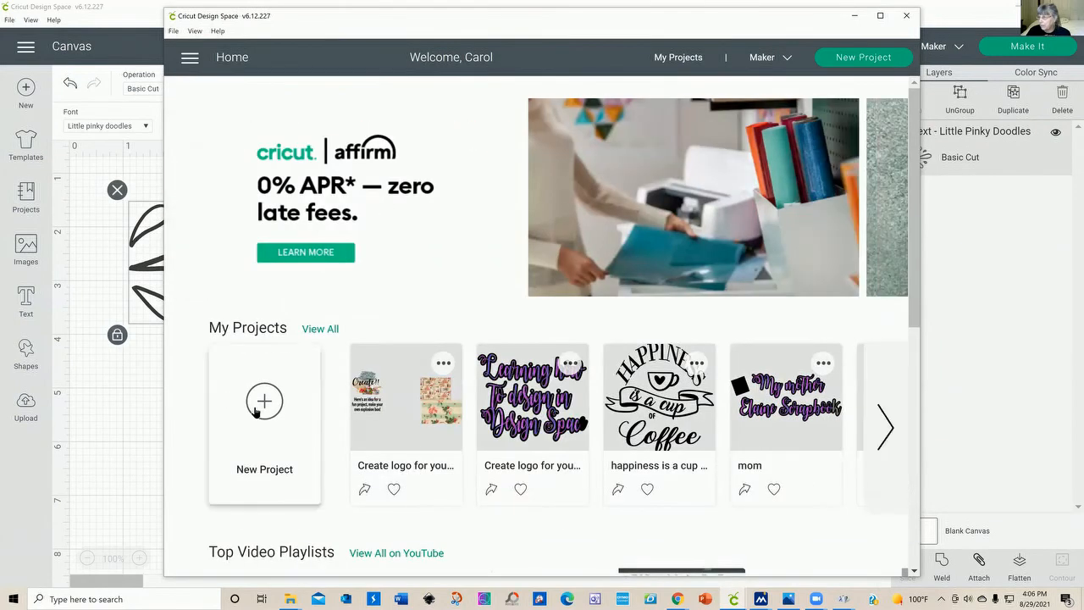
click(265, 405)
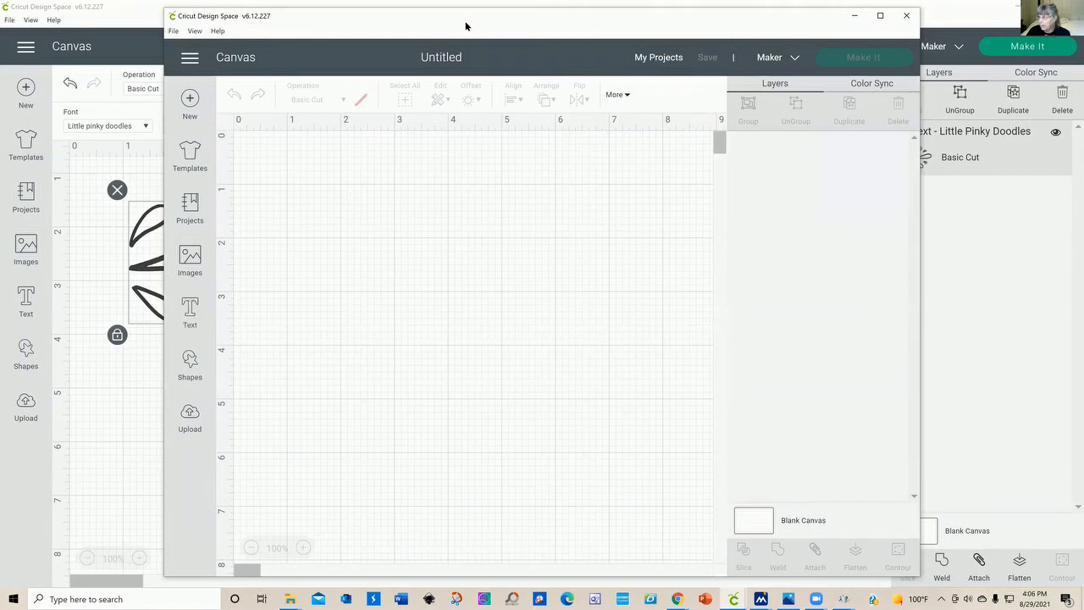
drag(465, 27, 590, 25)
Step: Return to the original project, select the whole row of doodle shapes and copy it
click(148, 421)
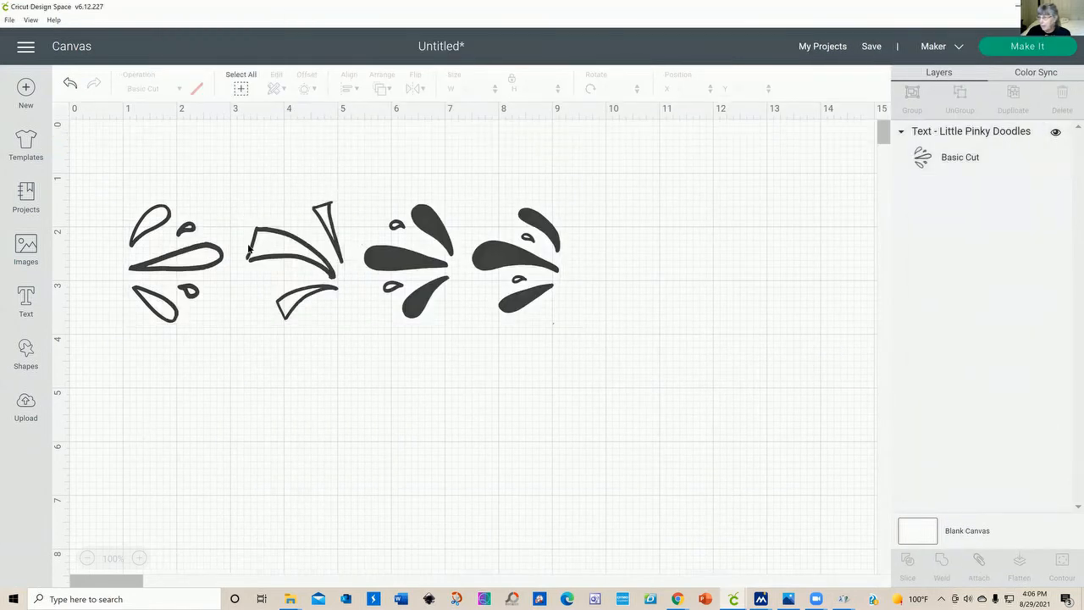
mouse_move(99, 194)
mouse_down()
mouse_move(121, 278)
mouse_move(584, 332)
mouse_up()
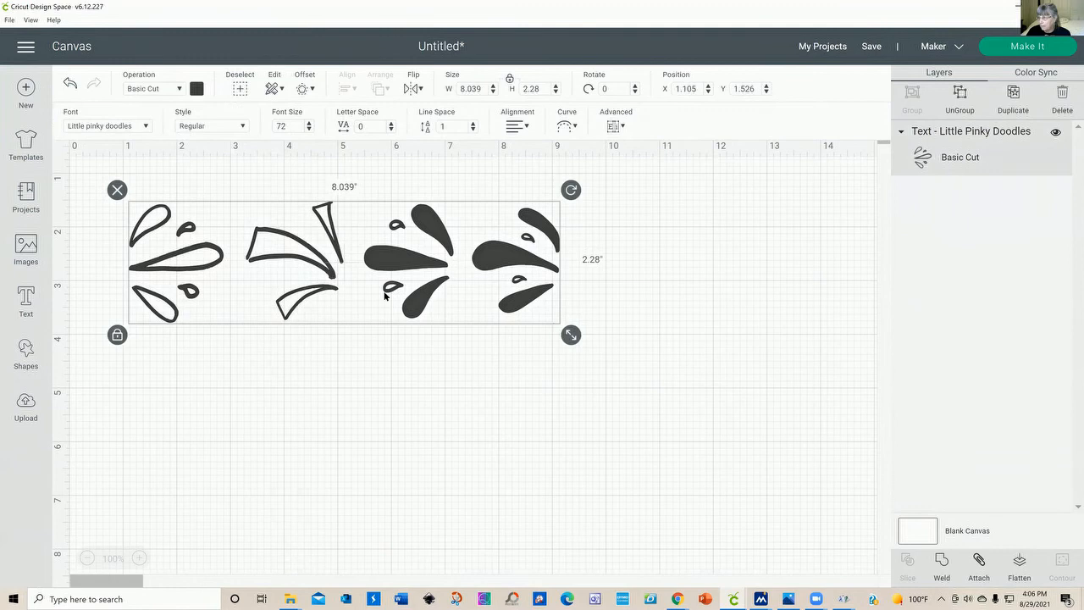
right_click(384, 295)
click(412, 188)
Step: Paste the doodle shapes into the new project's canvas, move them left and minimize that window
mouse_move(733, 598)
click(778, 549)
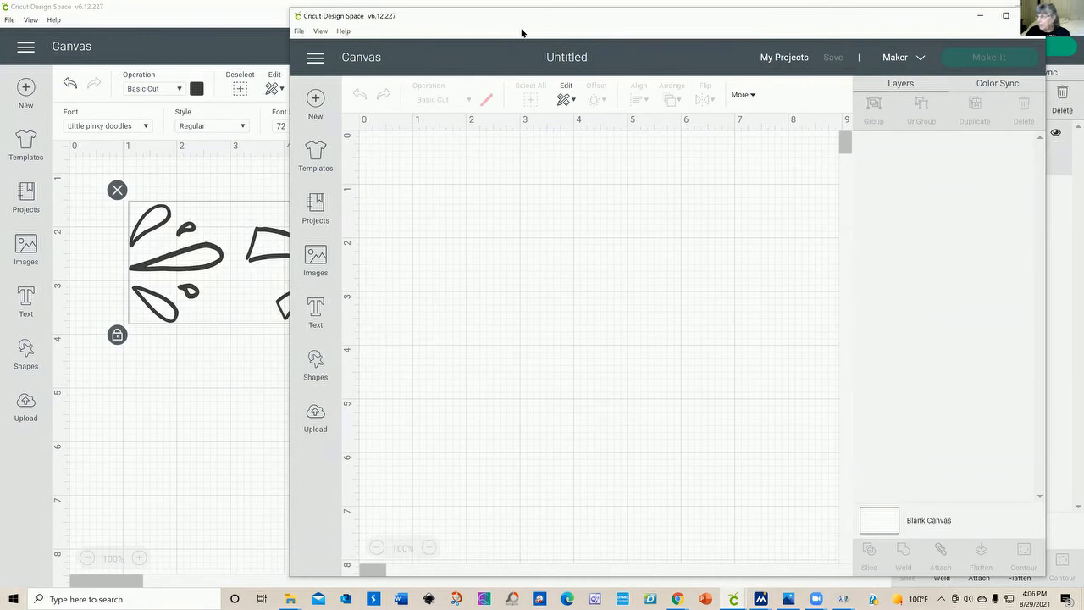
right_click(508, 293)
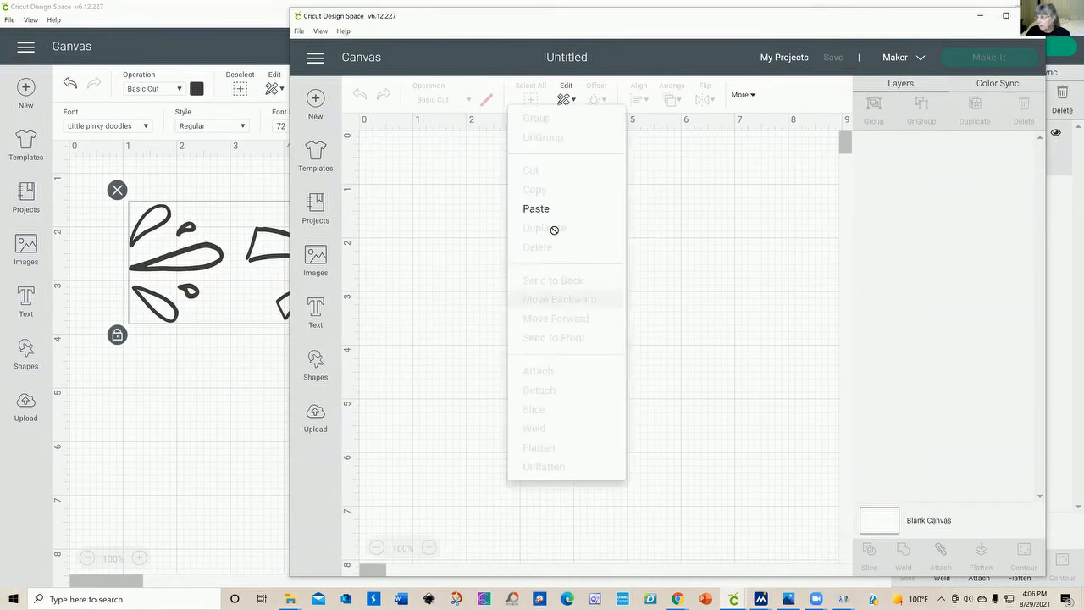
click(554, 217)
mouse_move(688, 321)
mouse_down()
mouse_move(618, 339)
mouse_move(604, 330)
mouse_up()
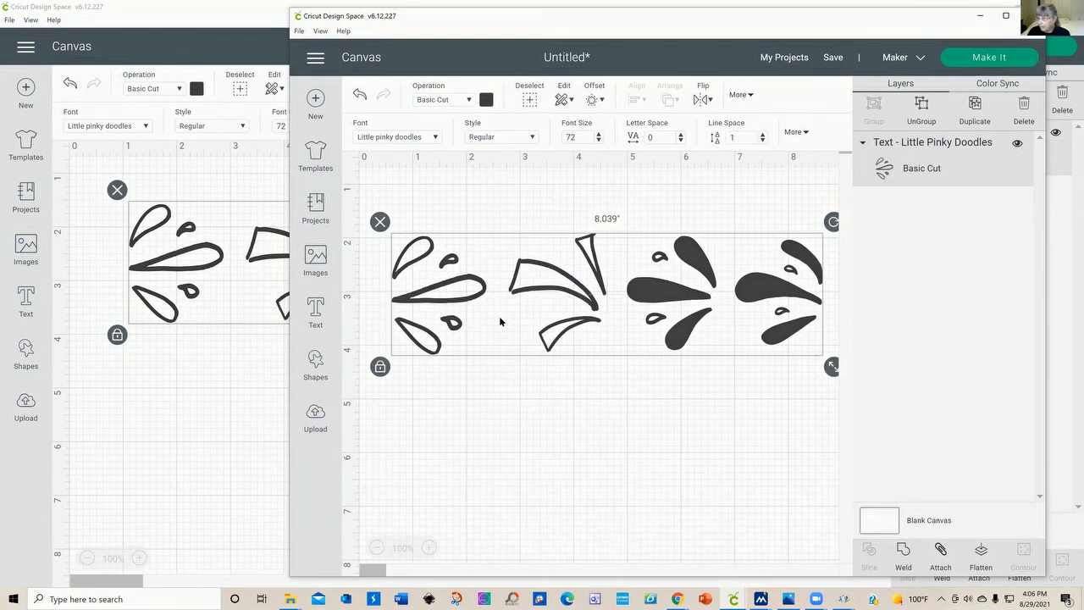
click(977, 17)
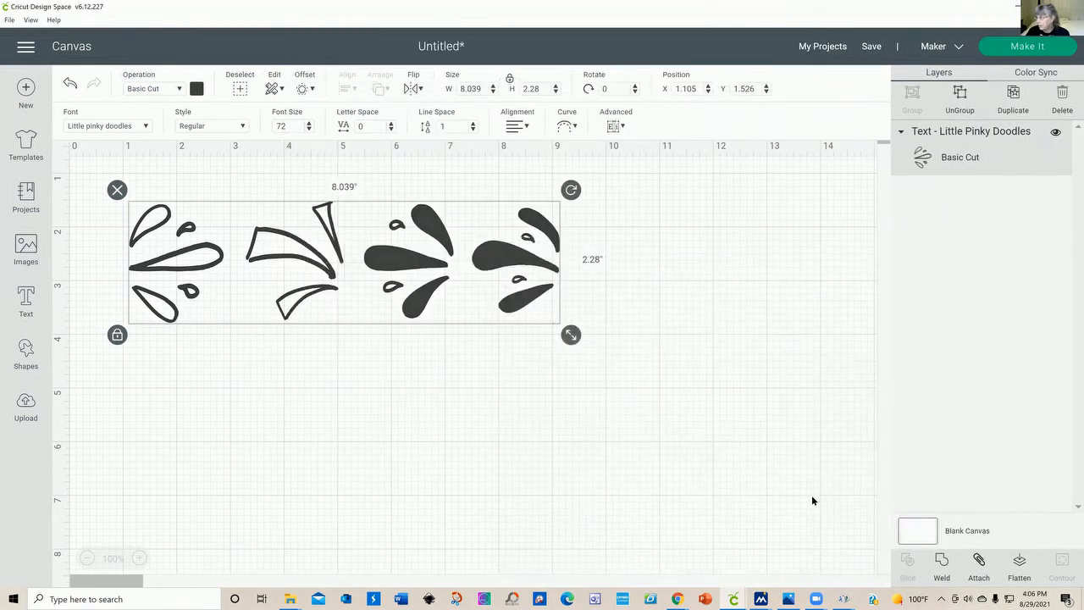
Step: Switch to the DaFont page in Chrome and browse the remaining Dingbats > Shapes fonts down to Honey Moon
mouse_move(673, 598)
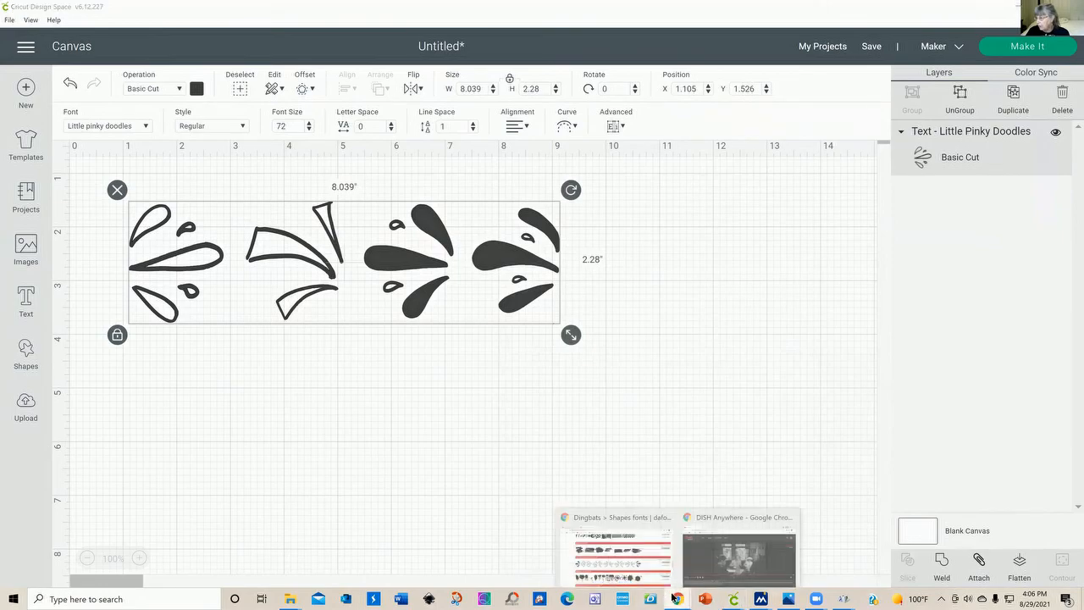
click(620, 555)
scroll(576, 313, down, 4)
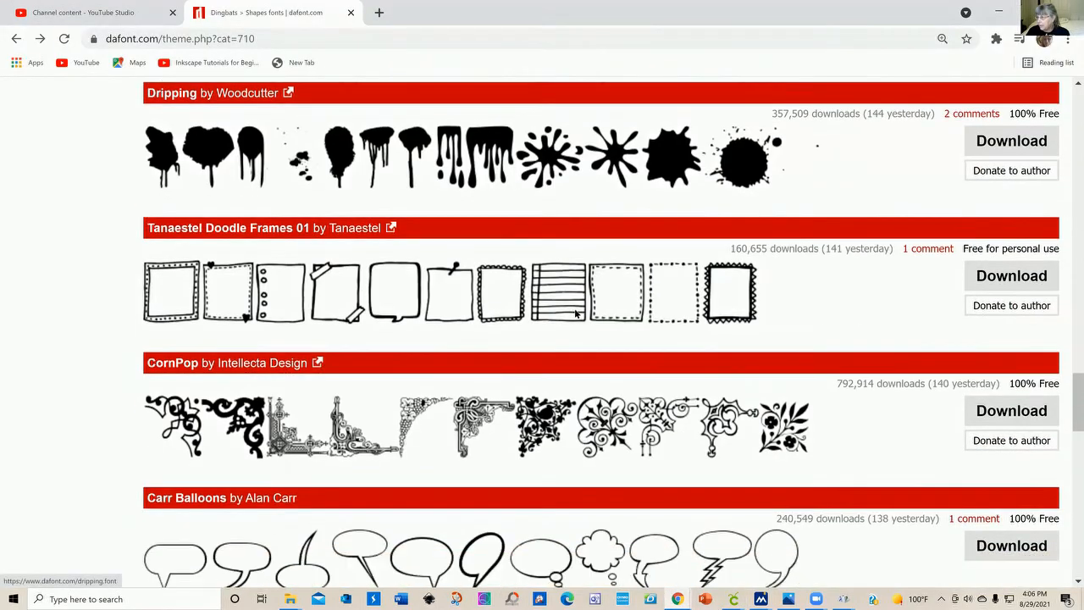
scroll(576, 314, down, 10)
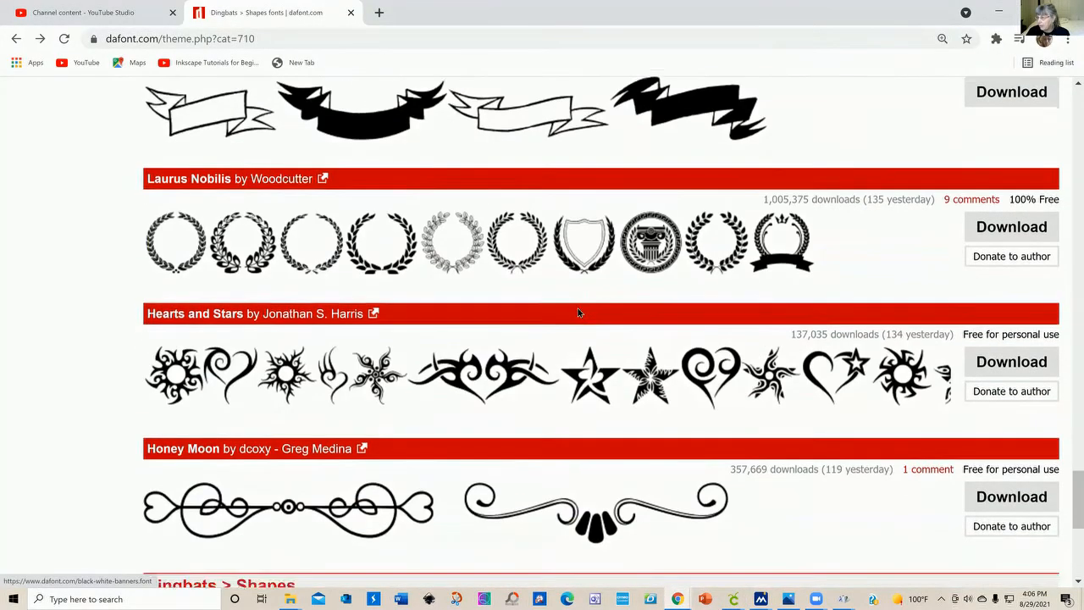
scroll(577, 313, down, 3)
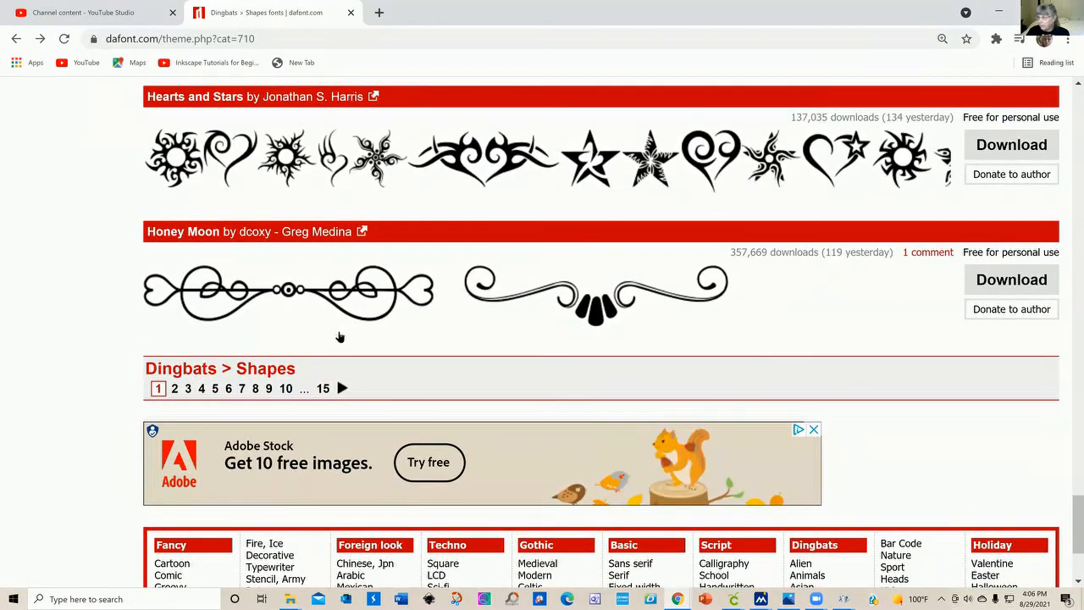
Step: Open the Honey Moon font page and examine its character map of ornament and divider shapes
click(167, 237)
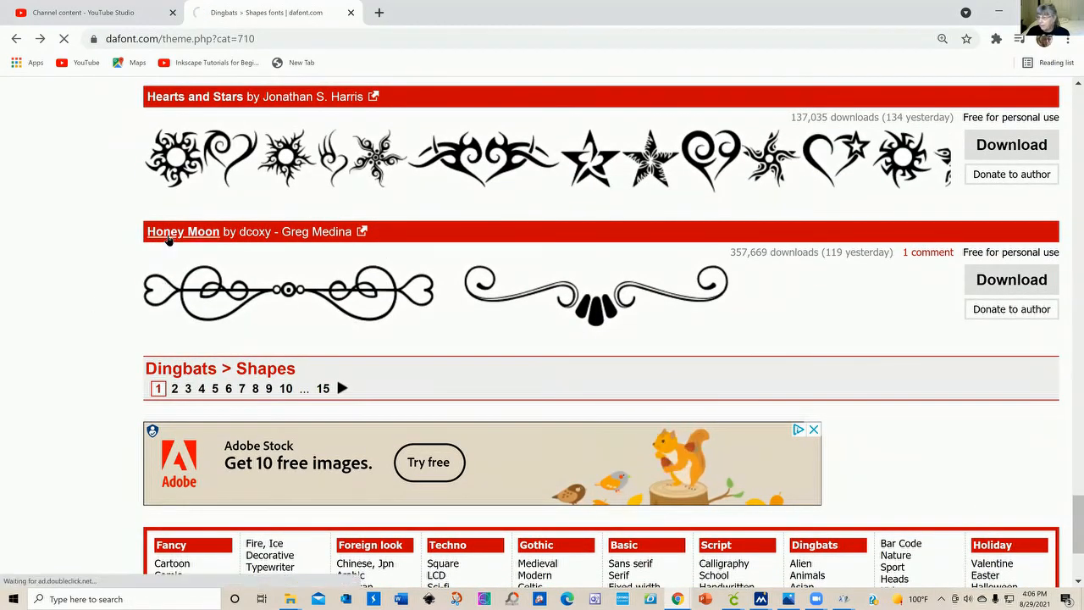
scroll(494, 367, down, 8)
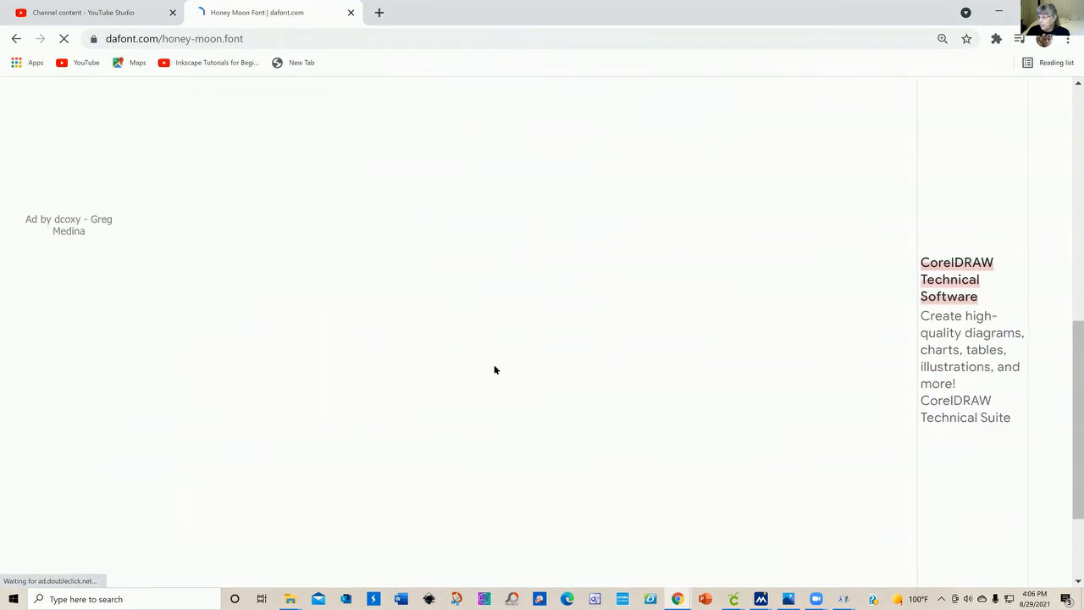
scroll(496, 367, down, 2)
scroll(495, 363, up, 3)
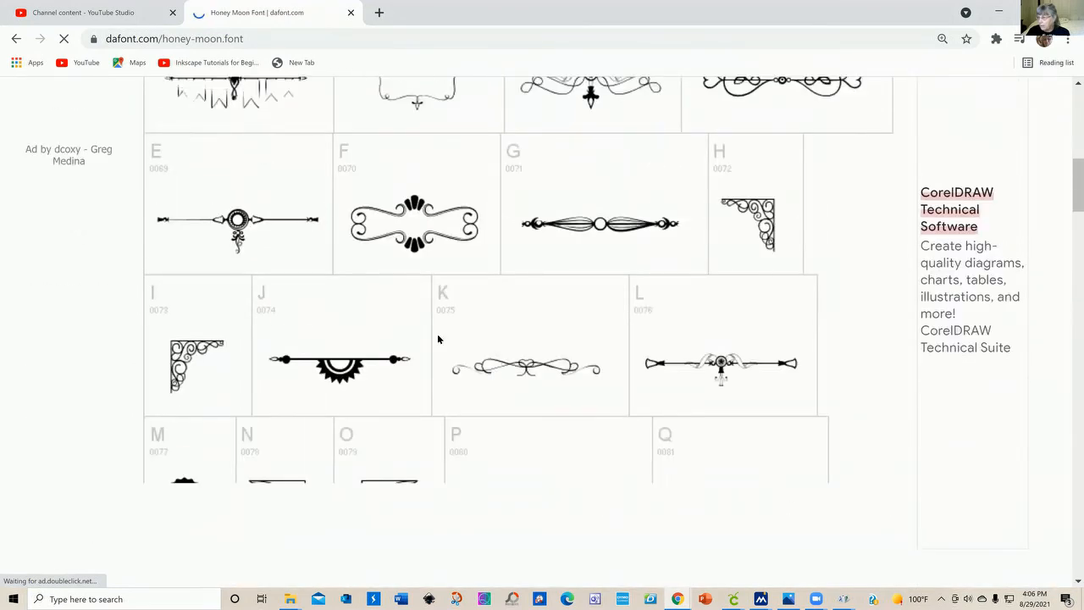
scroll(675, 314, up, 3)
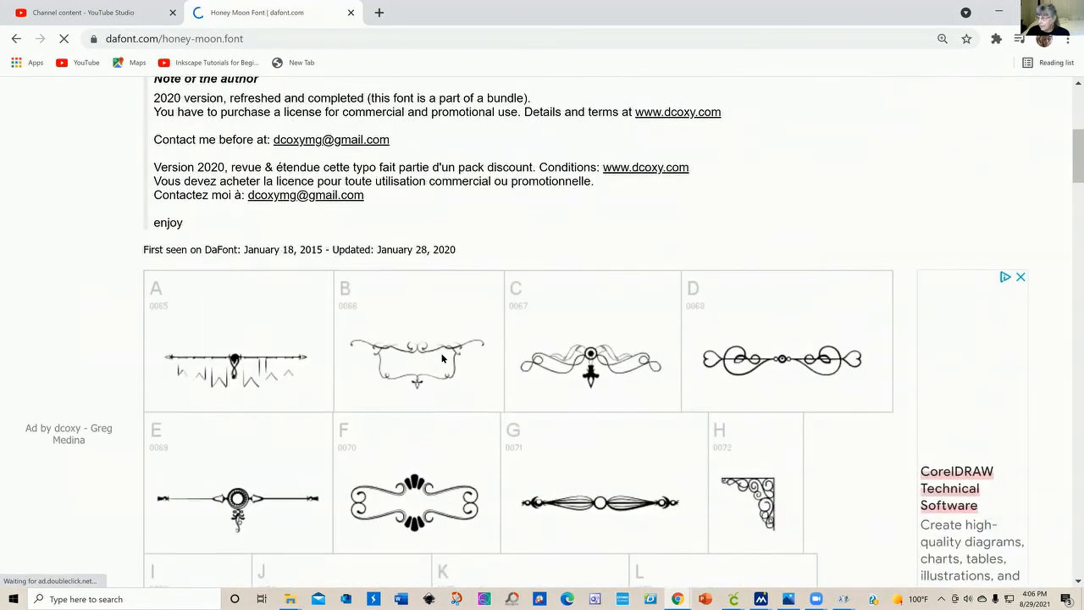
scroll(447, 354, down, 3)
scroll(449, 351, down, 6)
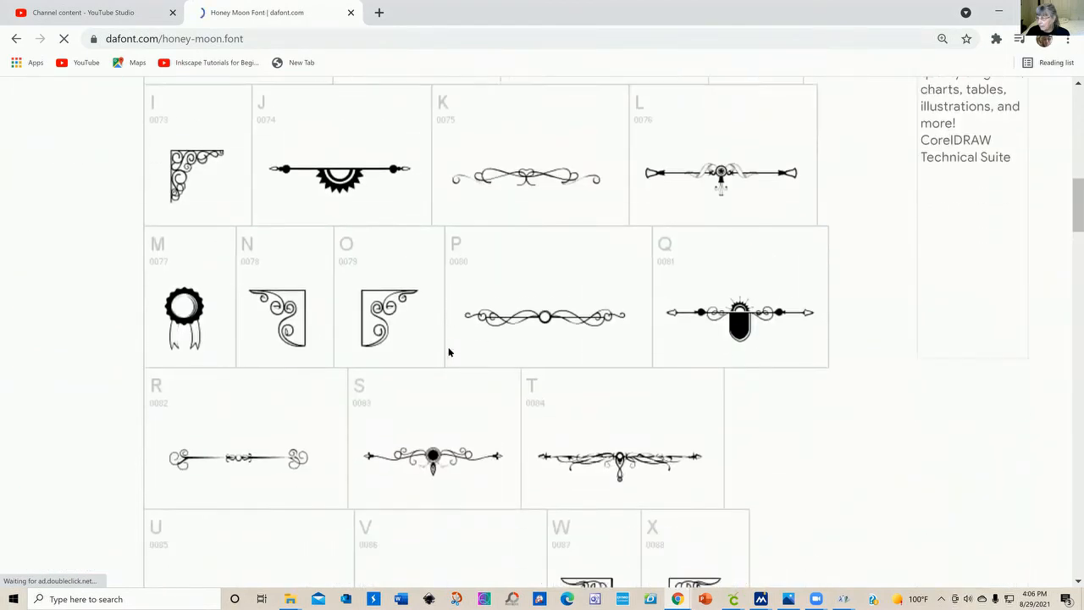
scroll(449, 347, up, 12)
scroll(450, 347, up, 2)
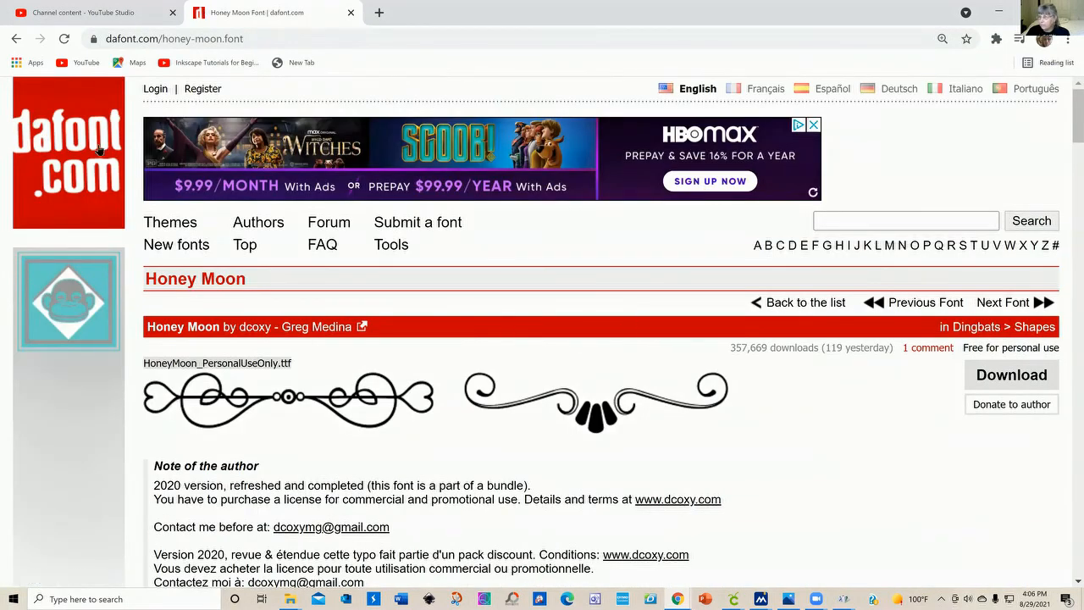
Step: Return to the Dingbats > Shapes font list and look at the theme category index above it
click(15, 38)
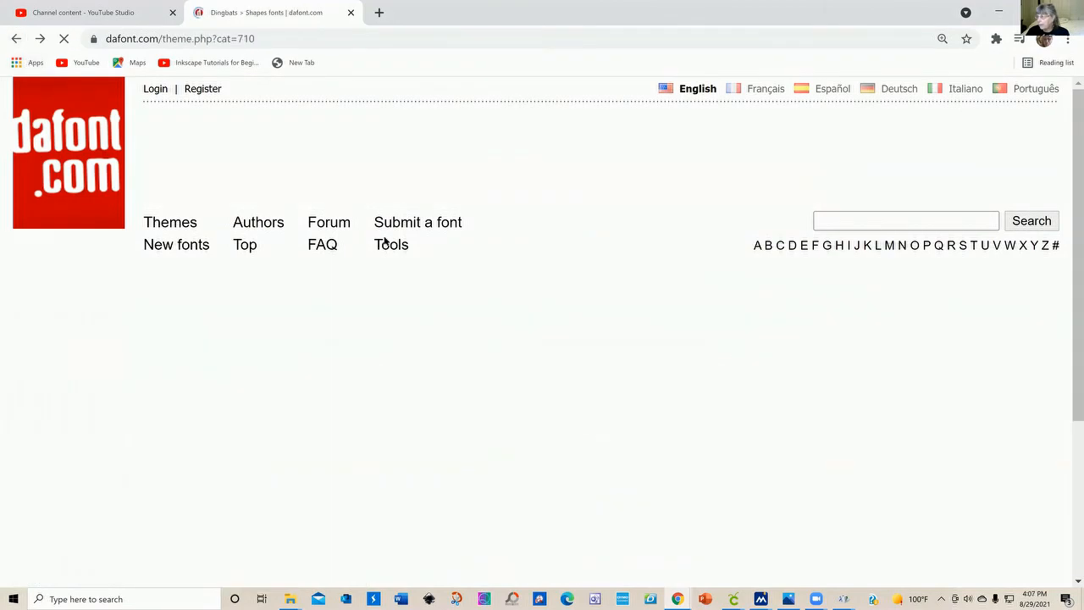
scroll(798, 241, up, 20)
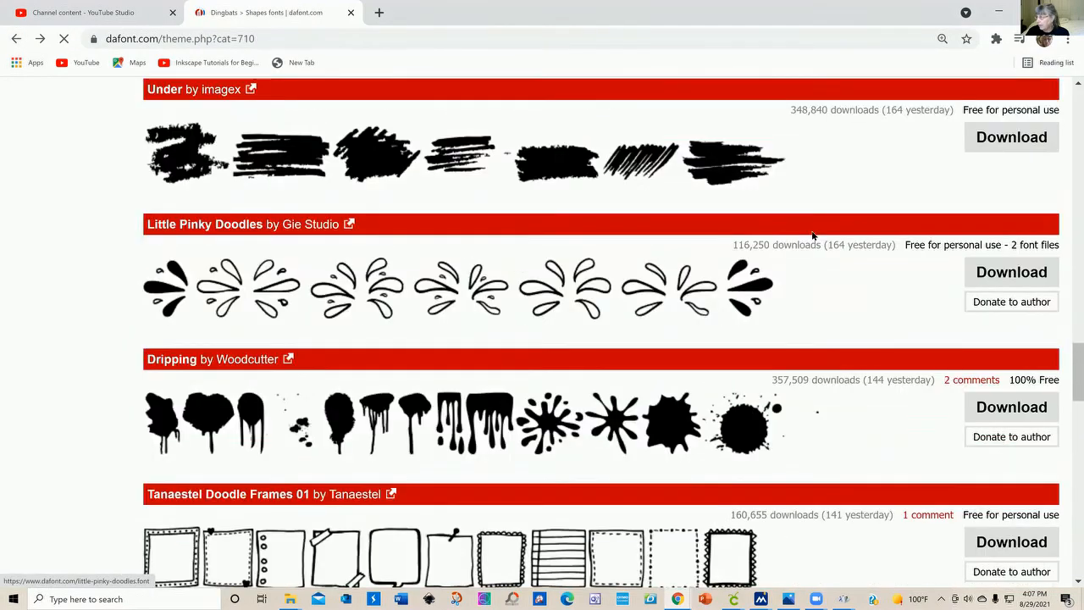
scroll(814, 245, up, 10)
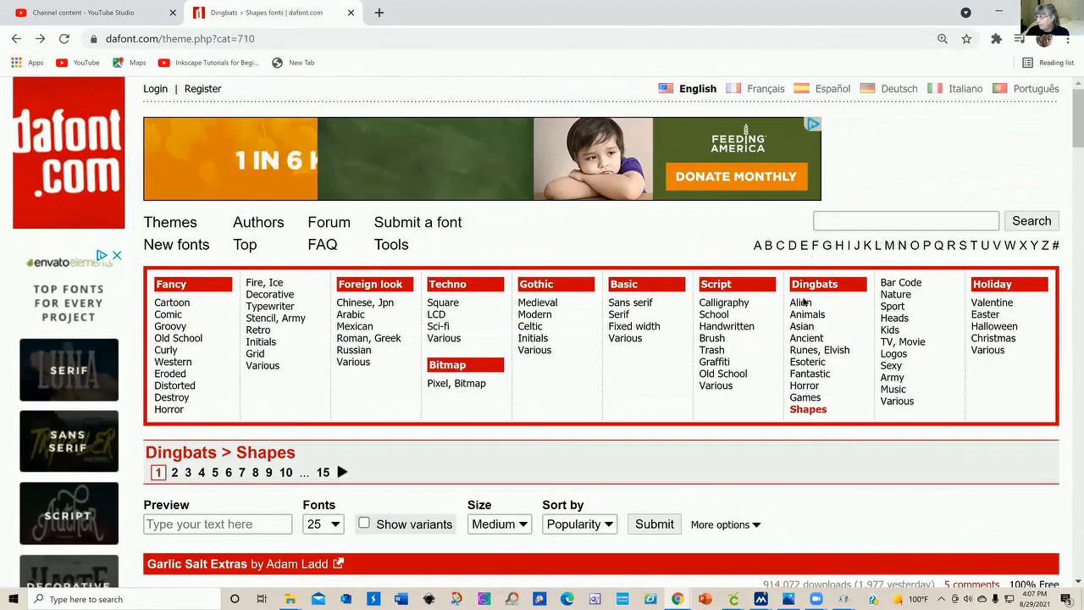